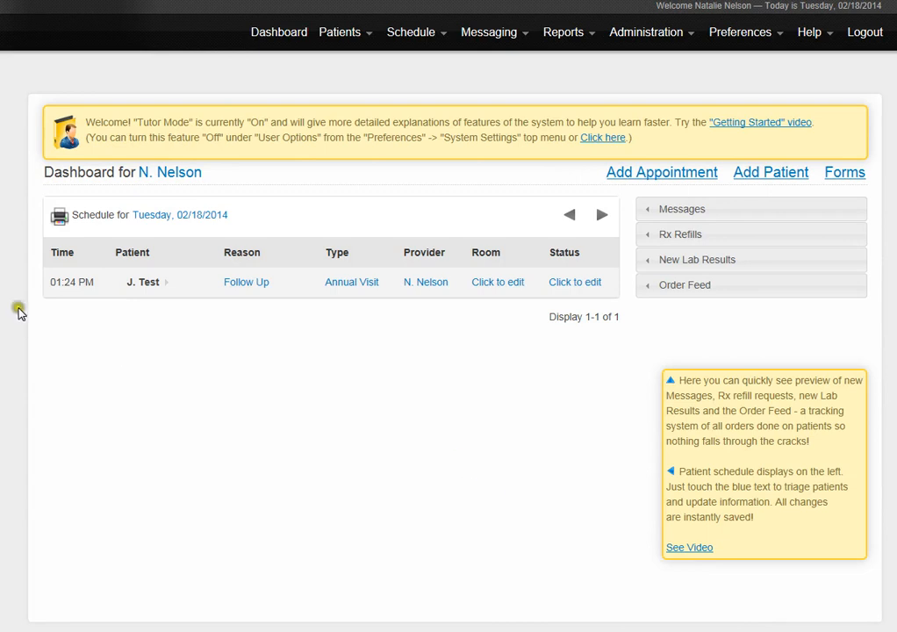
Open the encounter for the 01:24 PM Follow Up appointment and go to its Plan section.
click(158, 281)
click(265, 320)
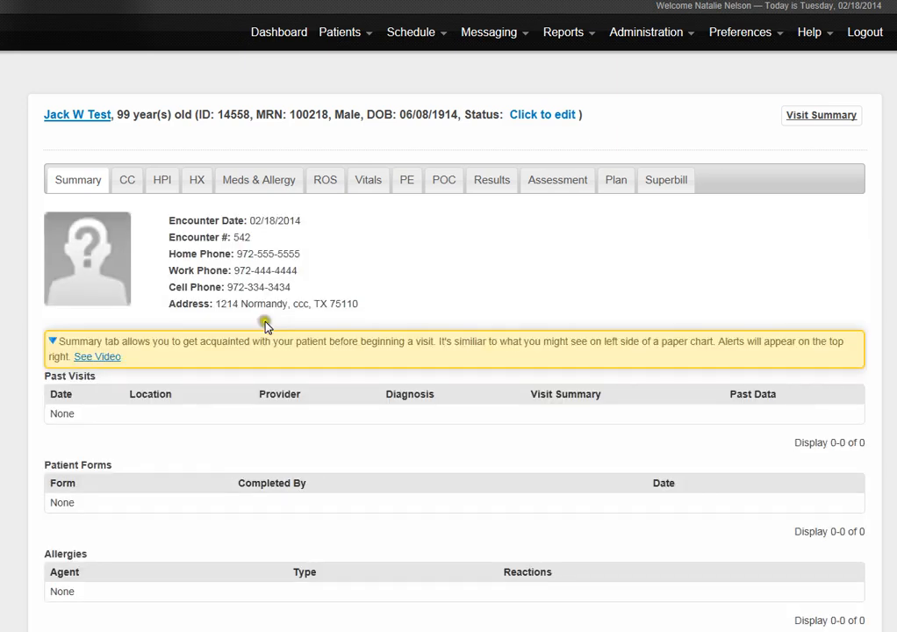
click(615, 188)
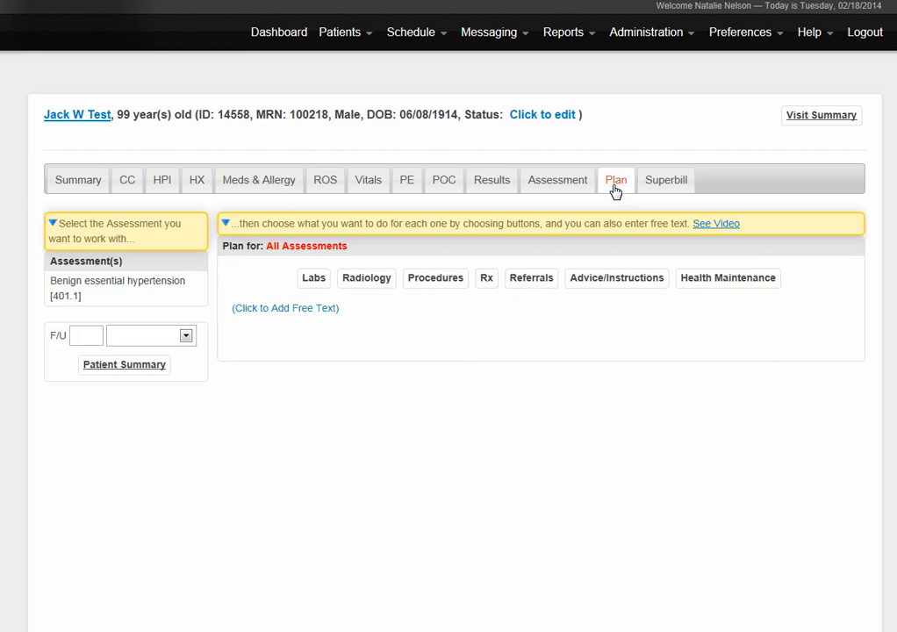
click(575, 180)
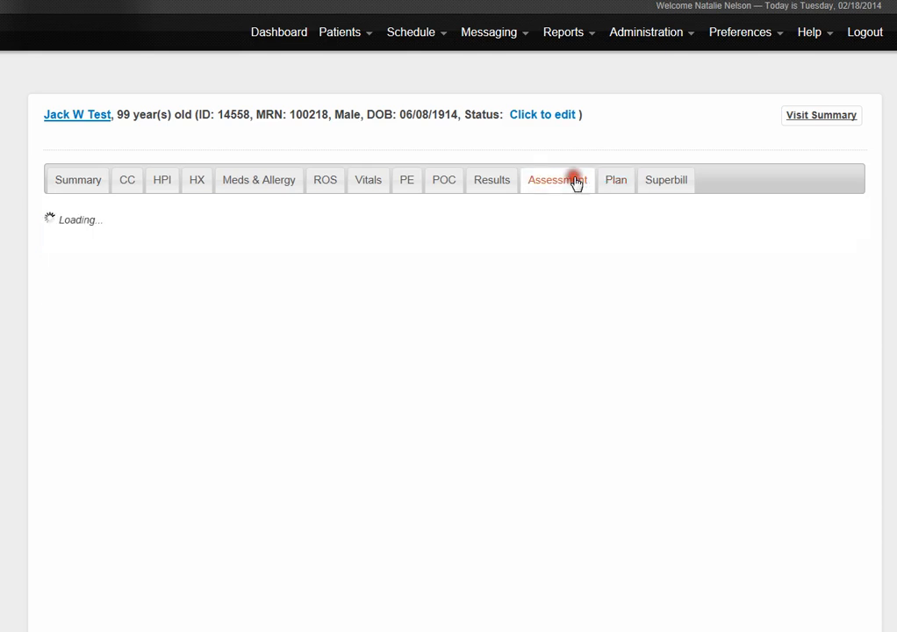
click(604, 183)
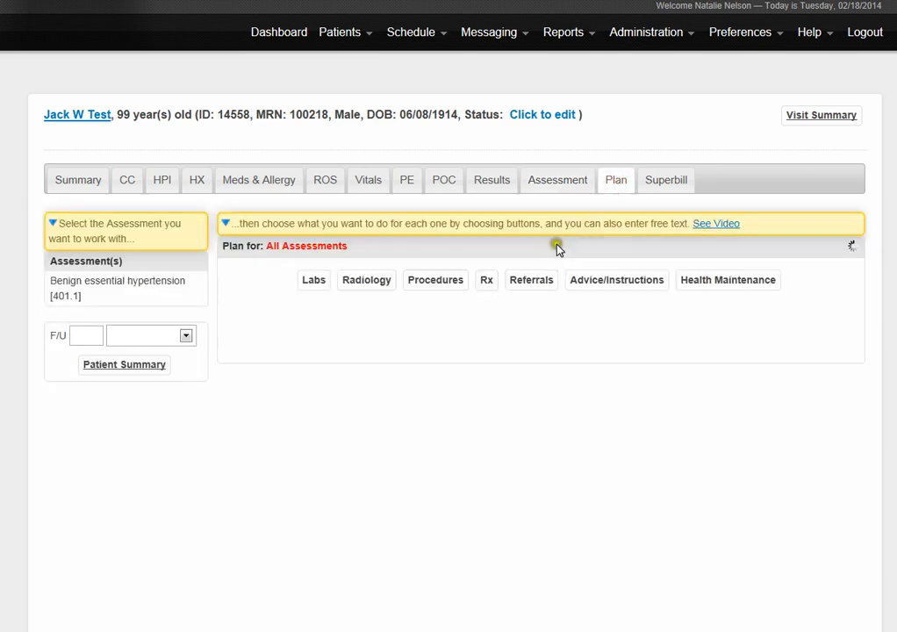
Open the Rx section for all assessments and load e-prescribing on behalf of the first listed provider.
click(486, 280)
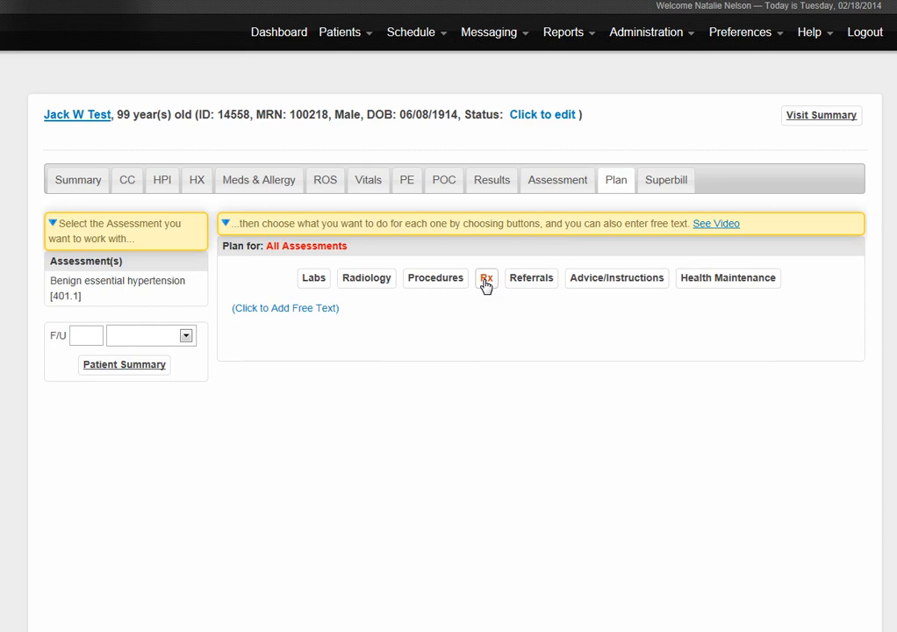
click(486, 281)
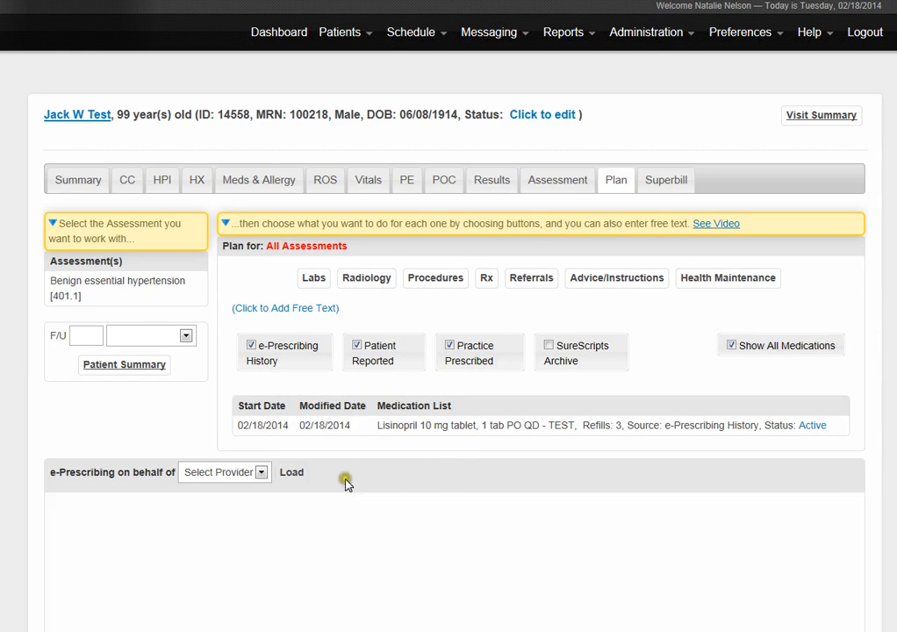
click(226, 475)
click(221, 497)
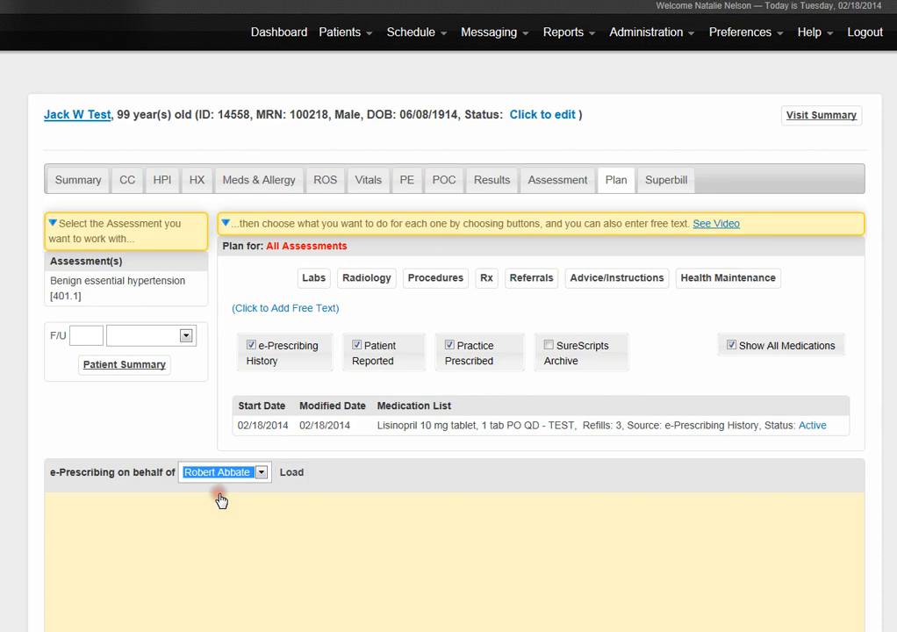
click(295, 472)
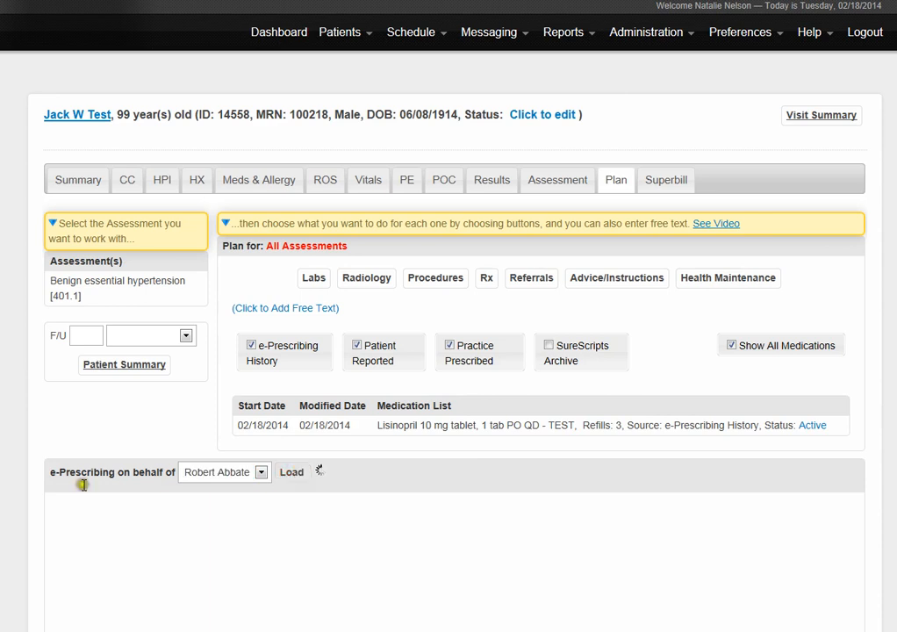
Review the patient's drug allergies, coverage details and preferred pharmacies, and show the medication history.
scroll(448, 351, down, 3)
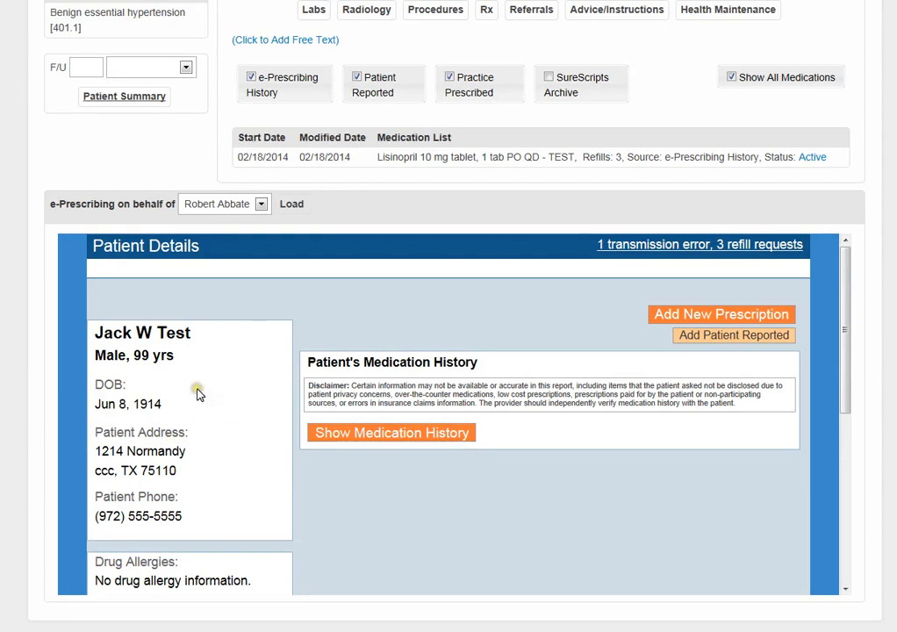
scroll(197, 395, down, 1)
scroll(198, 396, down, 1)
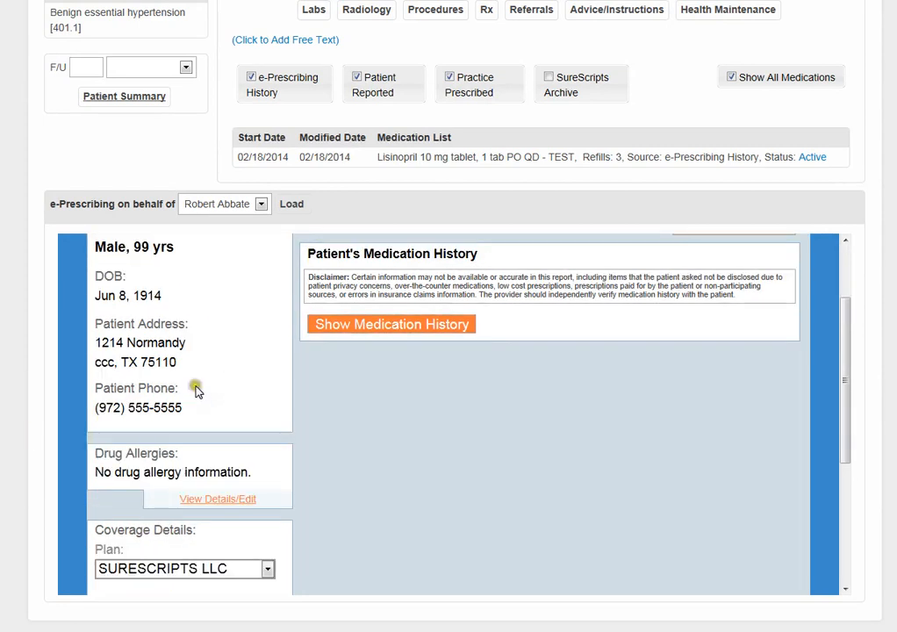
scroll(196, 393, down, 1)
scroll(200, 391, down, 2)
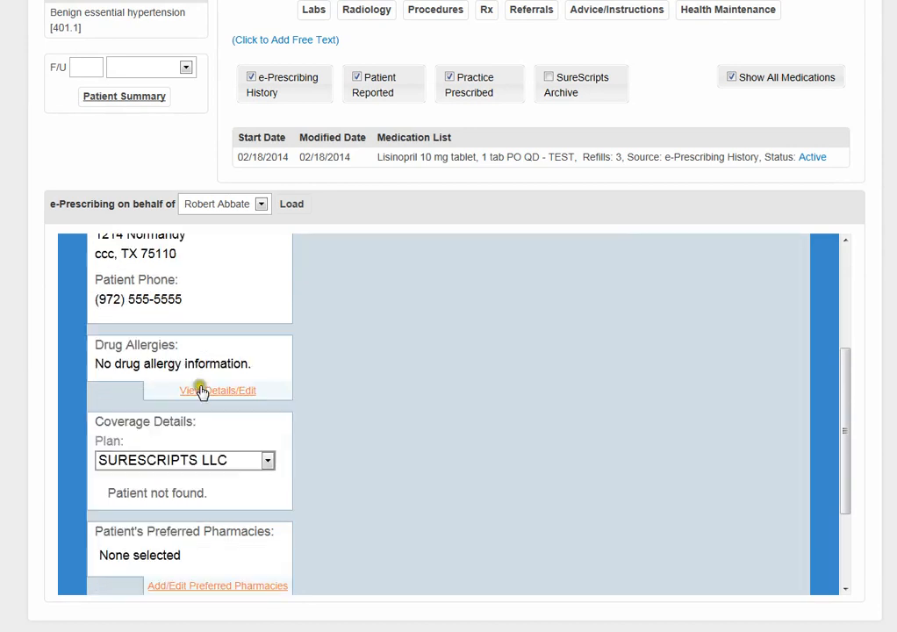
click(203, 391)
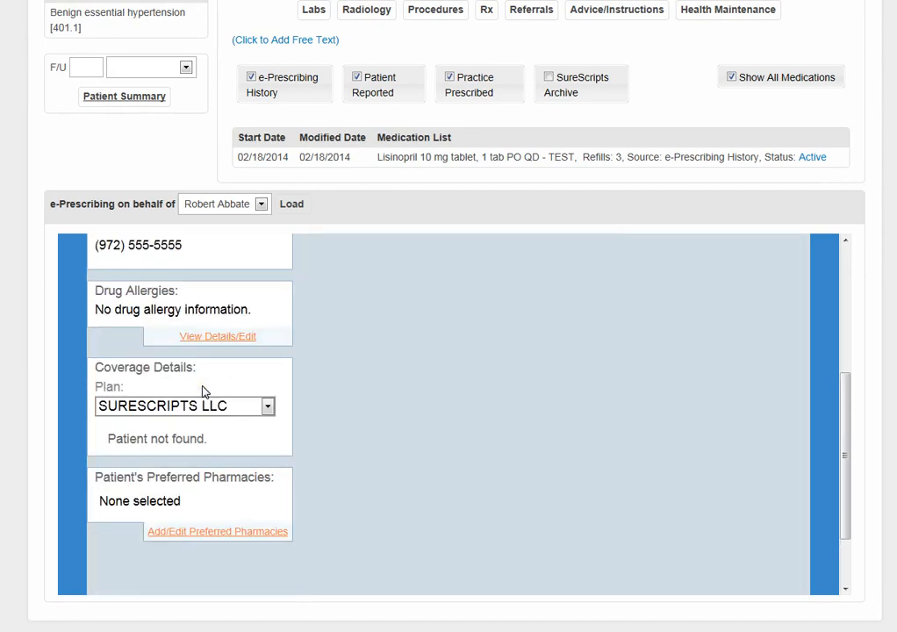
drag(851, 475, 854, 404)
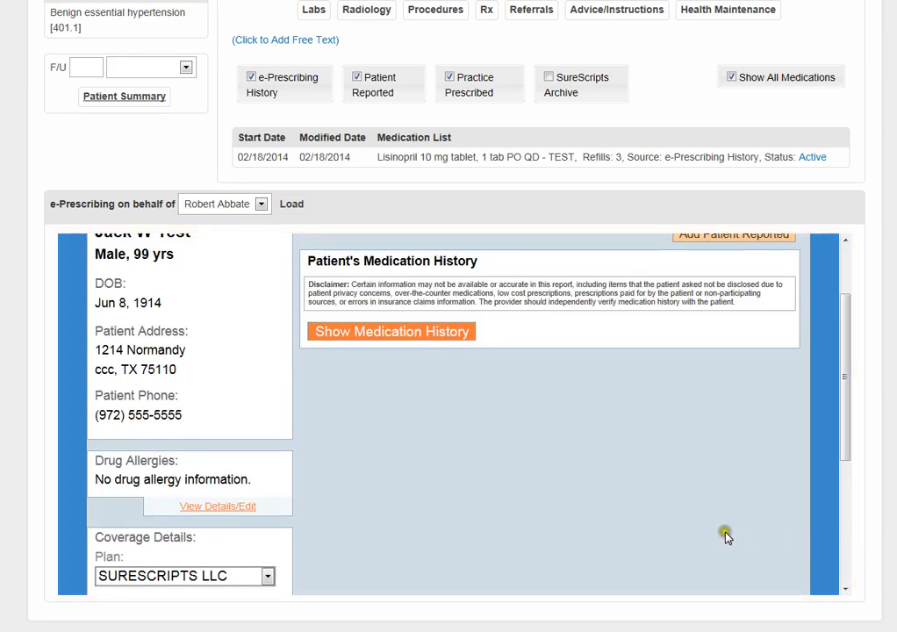
click(563, 484)
scroll(562, 484, up, 2)
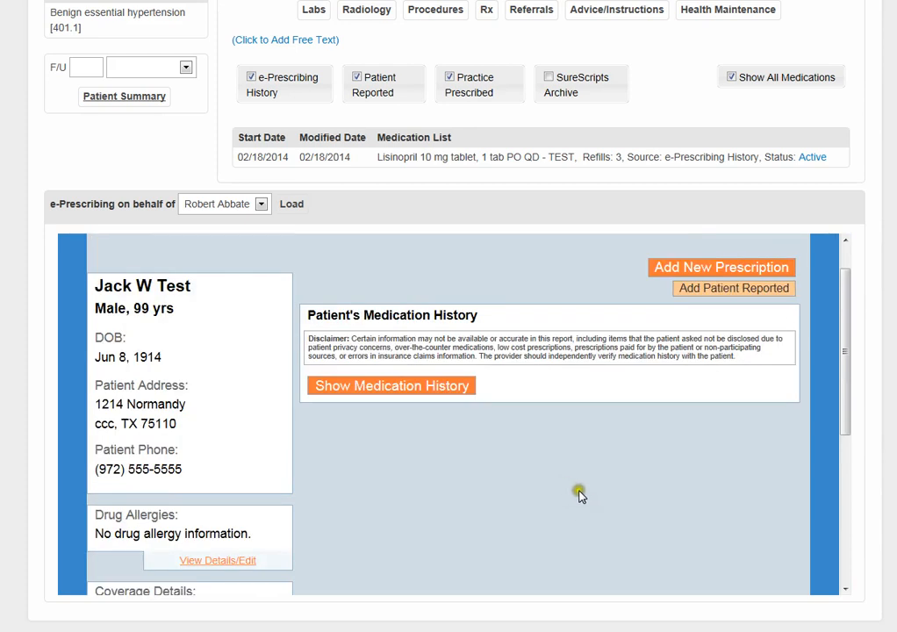
click(420, 393)
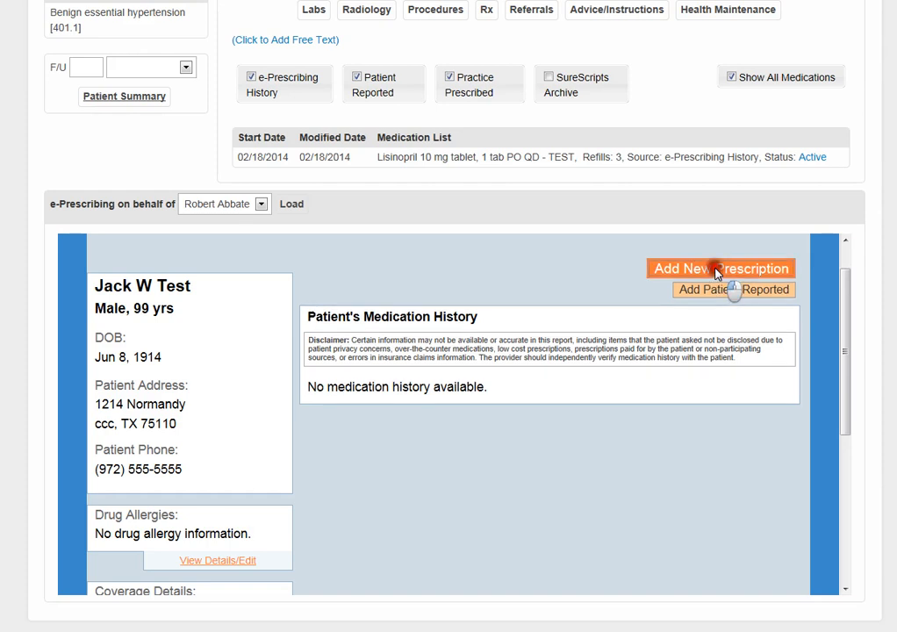
Start a new prescription for Nexium (oral - delayed release capsule) with a 20 mg dose.
click(715, 267)
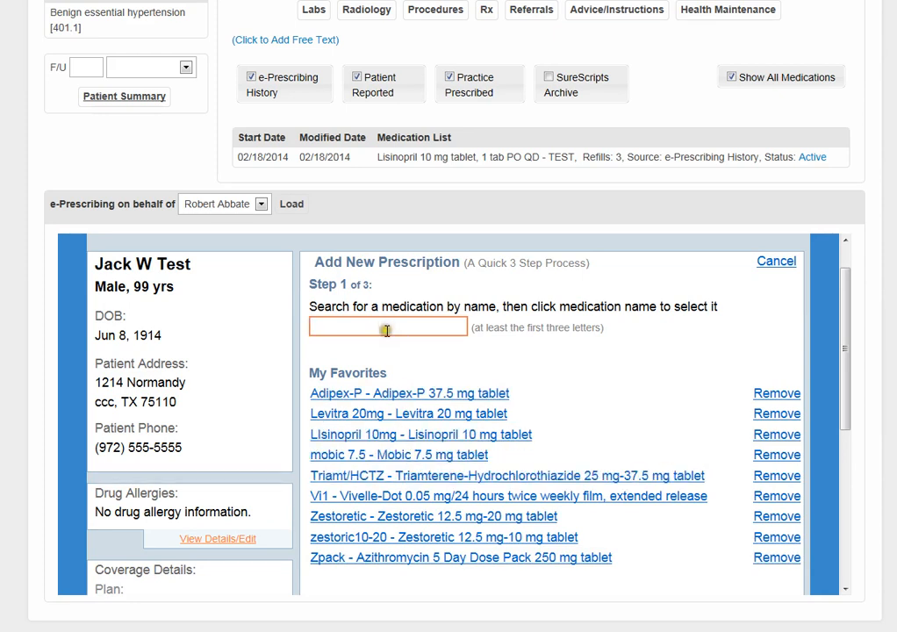
text(nex)
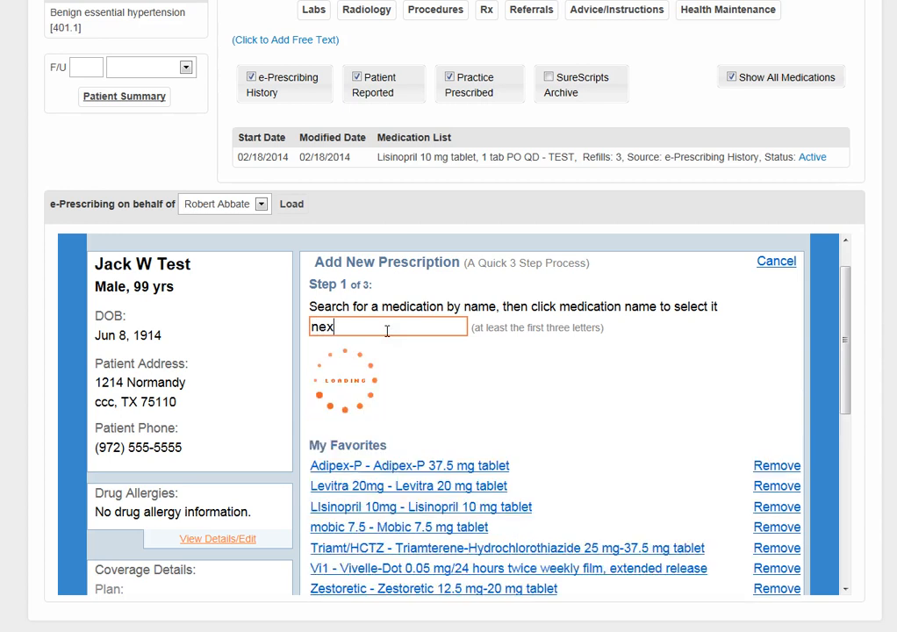
text(ium)
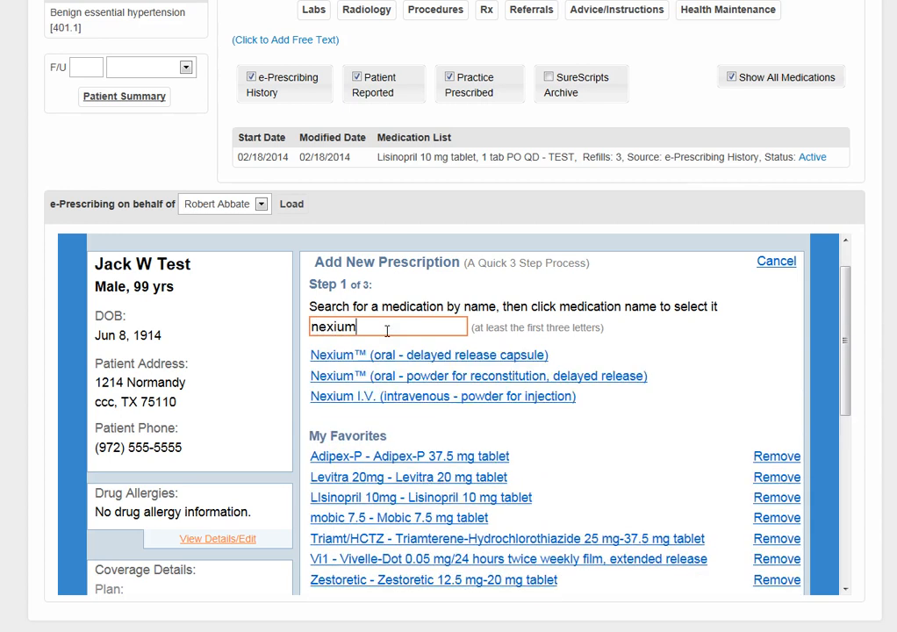
click(336, 356)
click(331, 410)
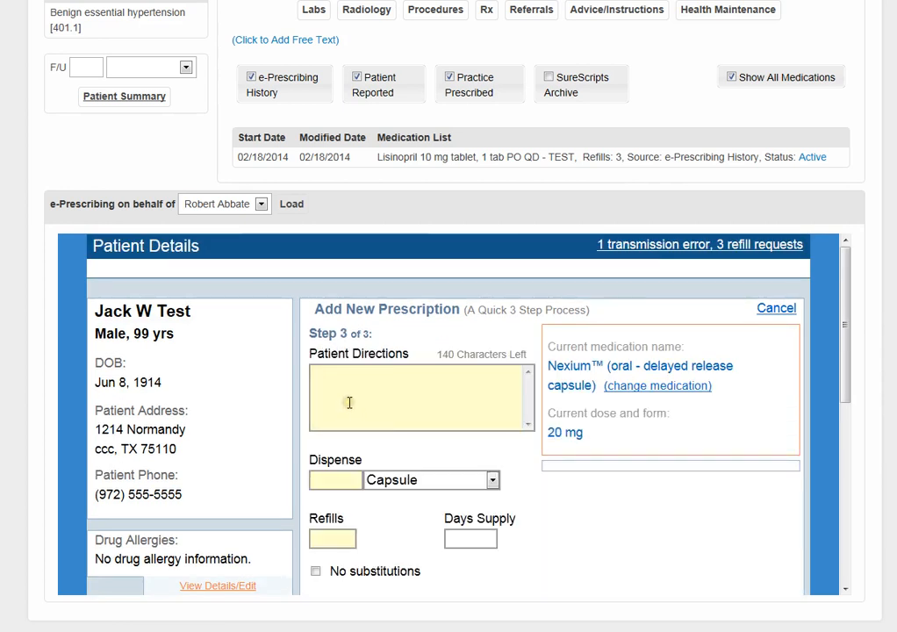
Enter the patient directions "1 tab by mouth every day", a dispense quantity of 30 capsules and 3 refills.
click(328, 488)
click(371, 384)
click(371, 385)
text(1 tab by mouth every day)
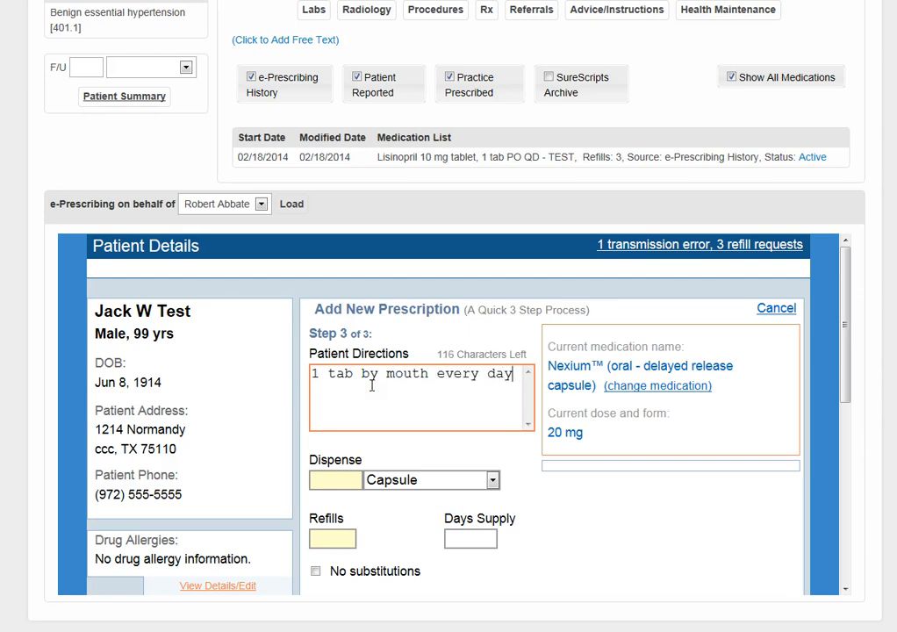
click(330, 479)
text(30)
click(325, 538)
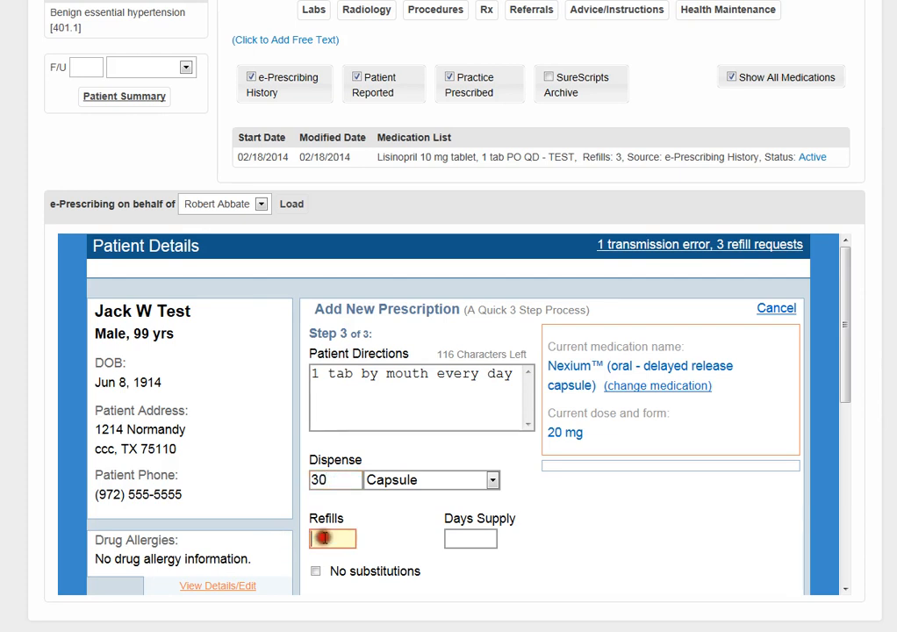
text(3)
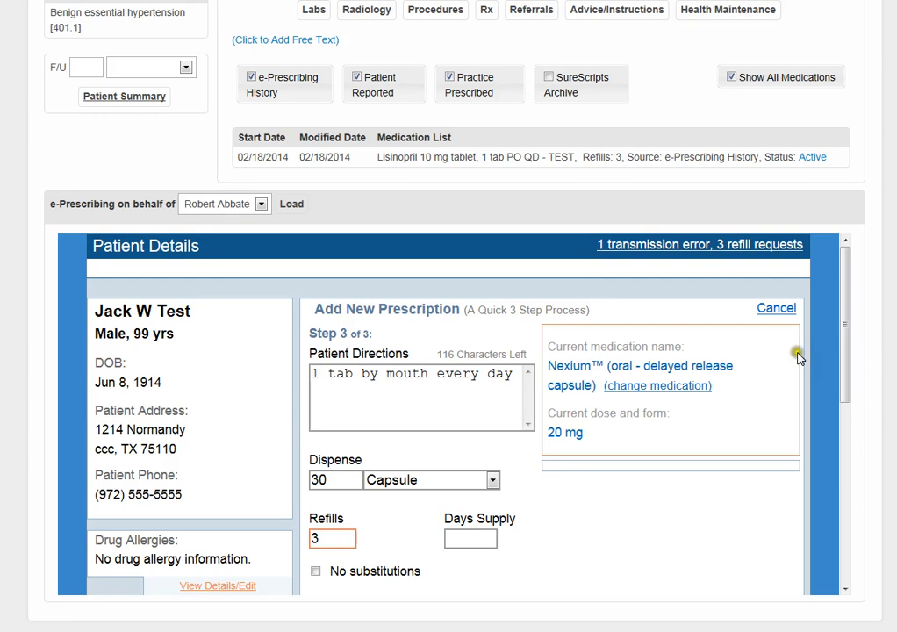
Show the pharmacy notes field for the Nexium prescription.
drag(838, 342, 843, 368)
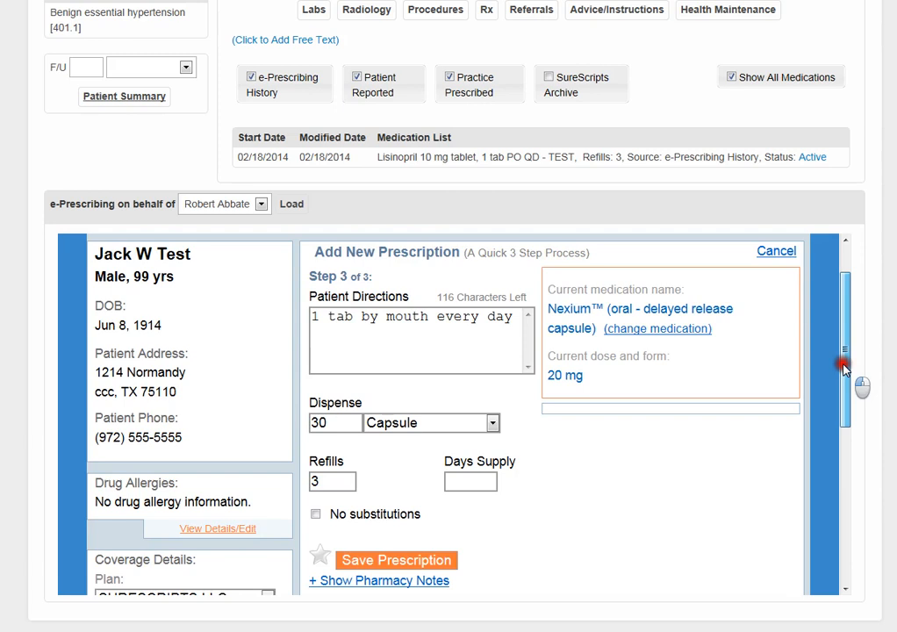
drag(843, 369, 841, 361)
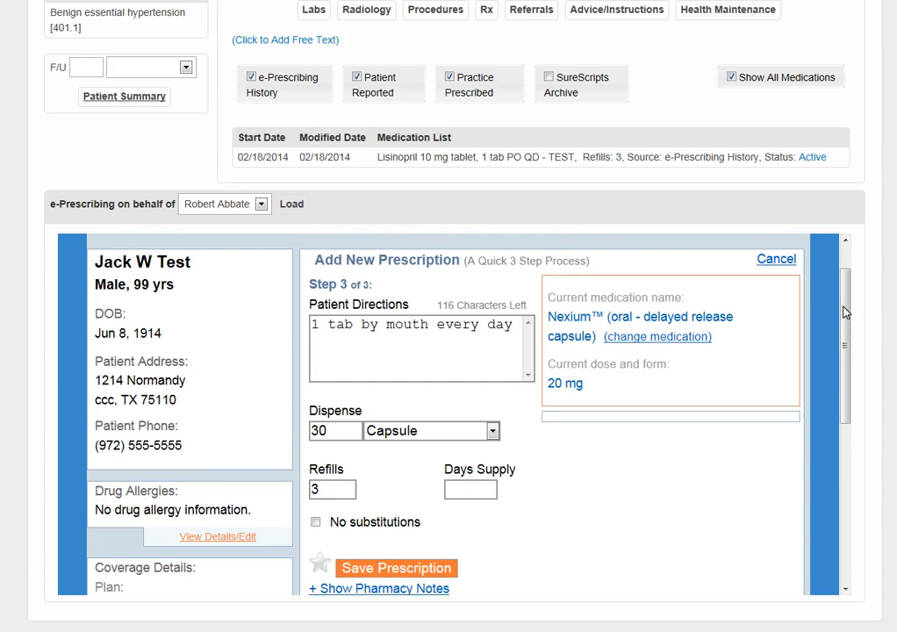
scroll(841, 330, down, 1)
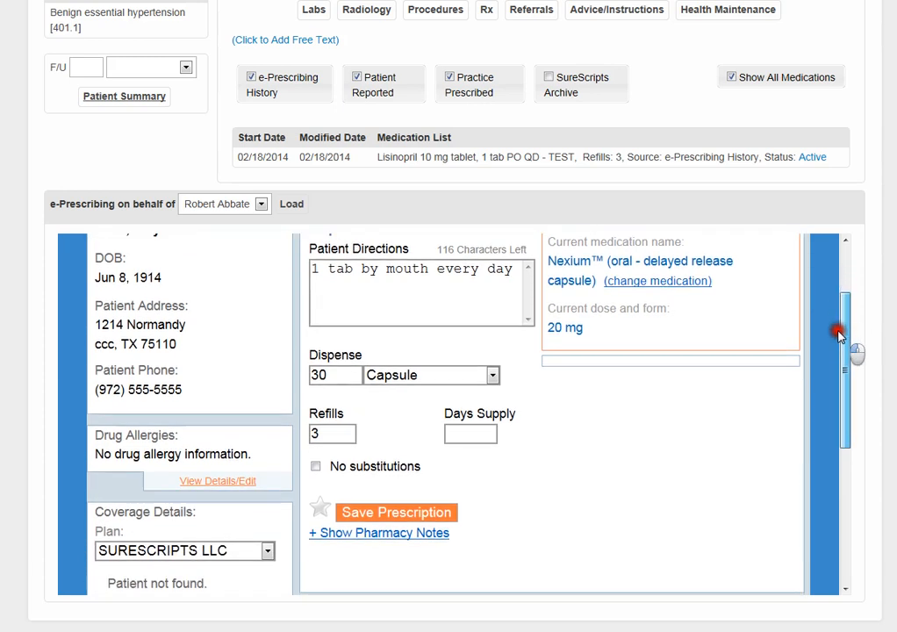
scroll(834, 338, down, 1)
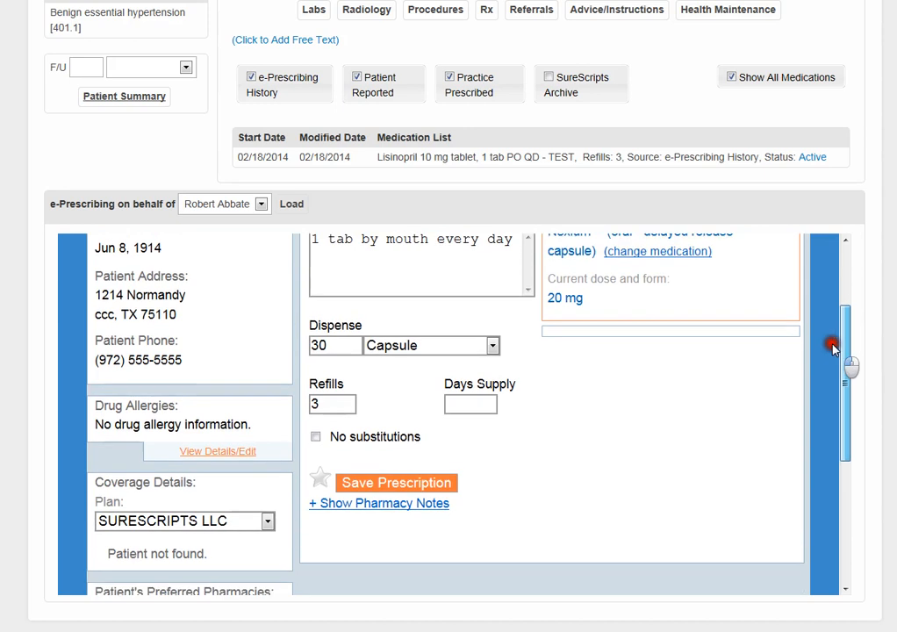
click(400, 513)
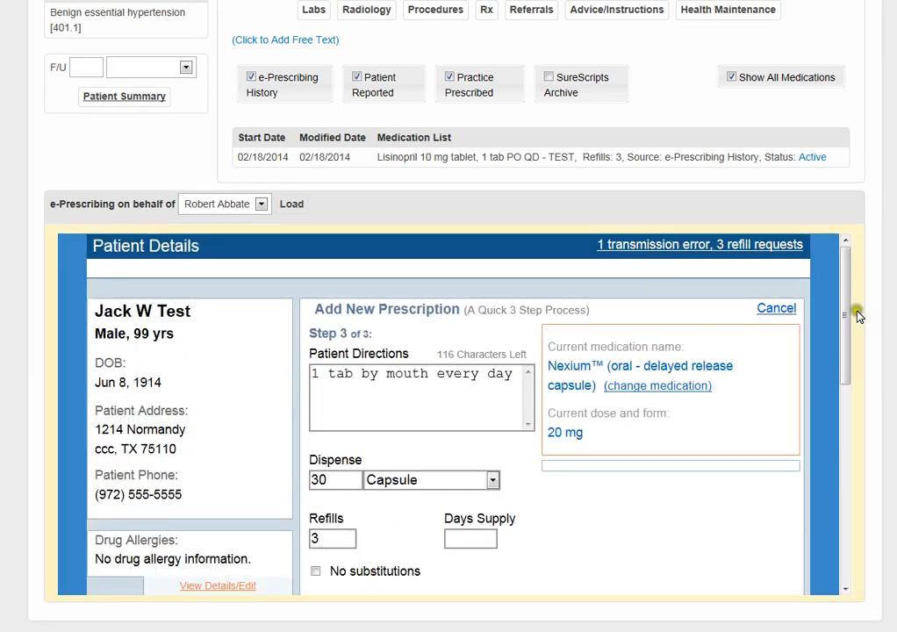
Mark the prescription as a favorite and save it with the favorites title "Nexium 20mg".
scroll(834, 354, down, 3)
scroll(817, 418, down, 3)
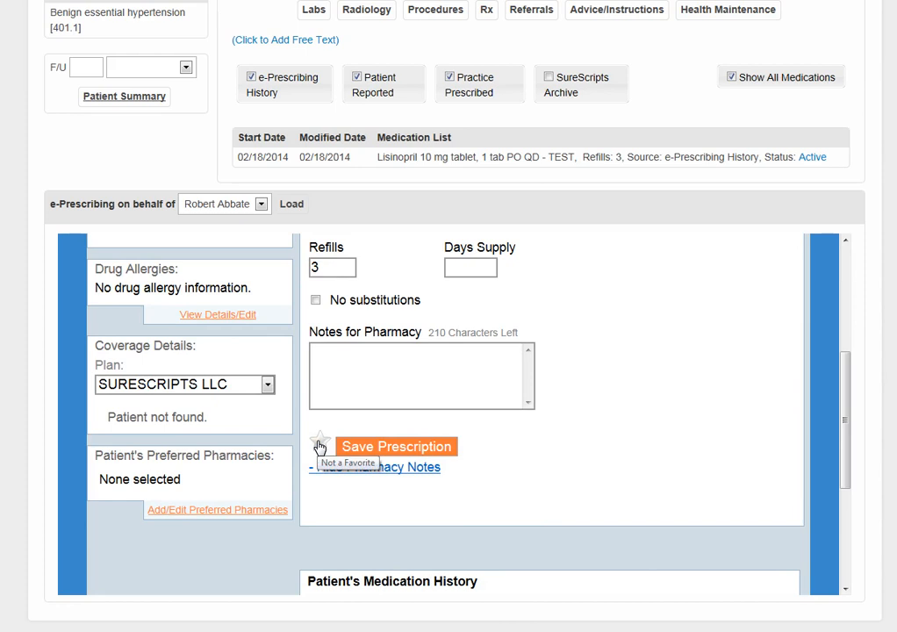
click(320, 447)
drag(847, 307, 834, 430)
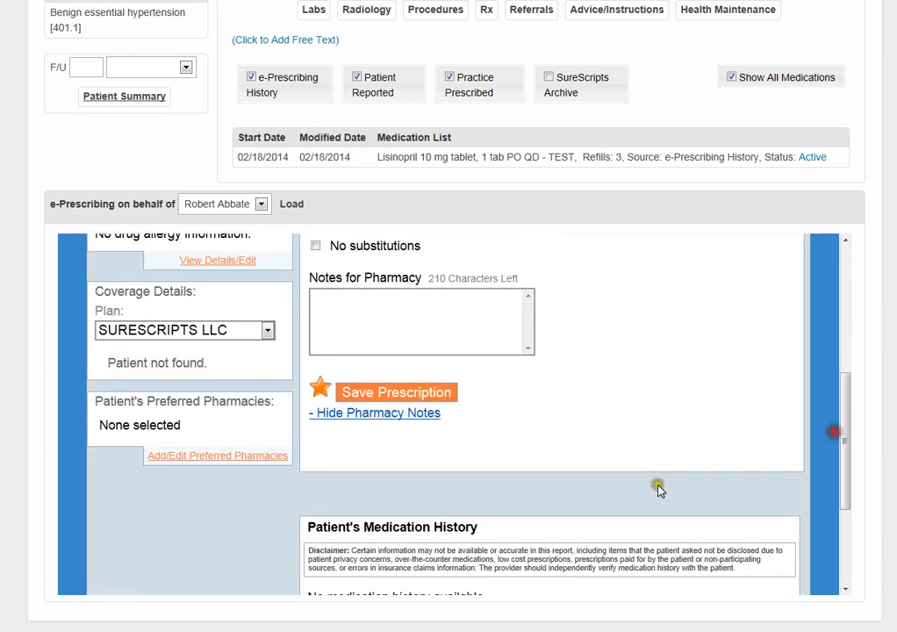
click(403, 394)
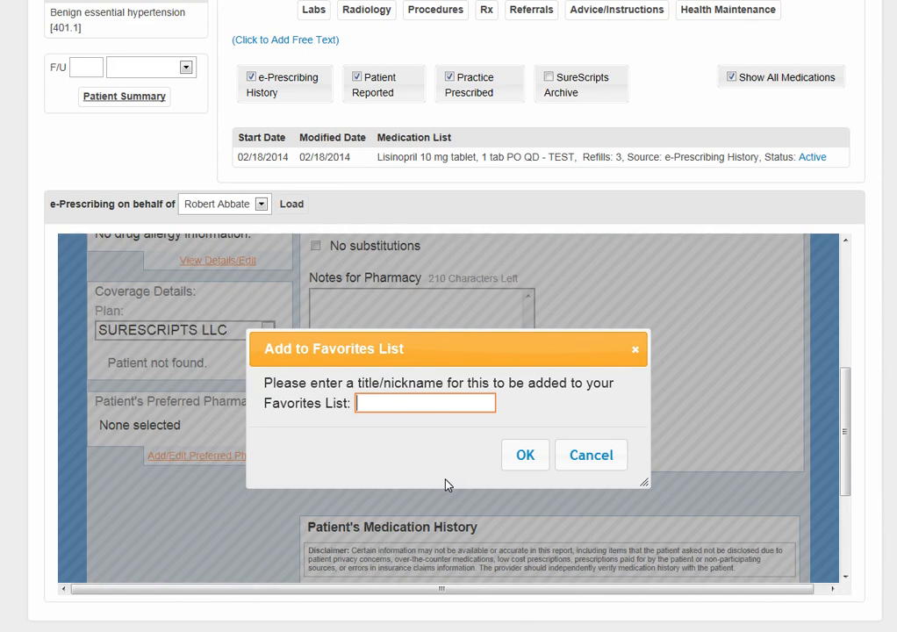
text(Nexium 20mg)
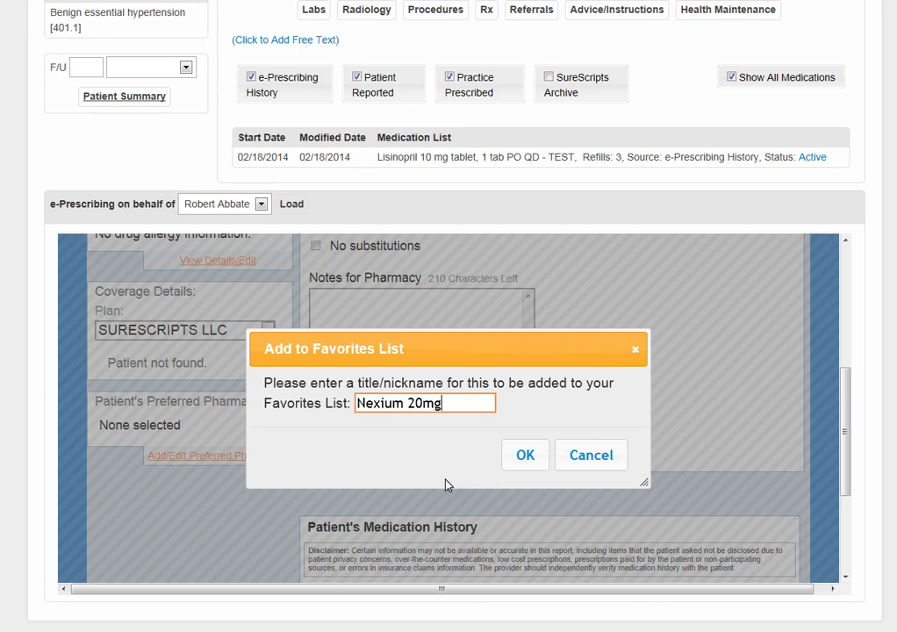
click(526, 455)
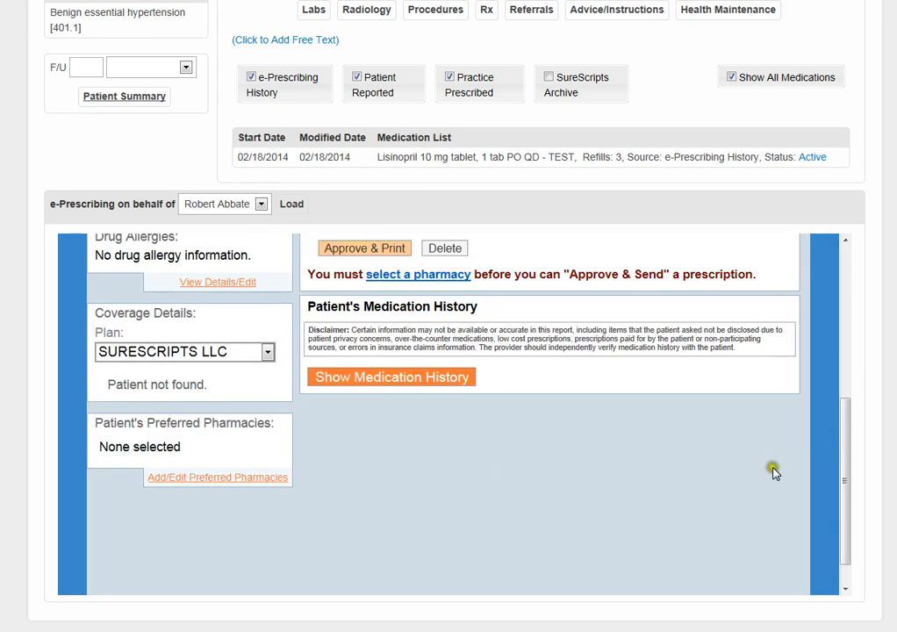
Open the patient's preferred pharmacy search from the saved Nexium prescription.
drag(842, 516, 844, 512)
drag(841, 472, 841, 469)
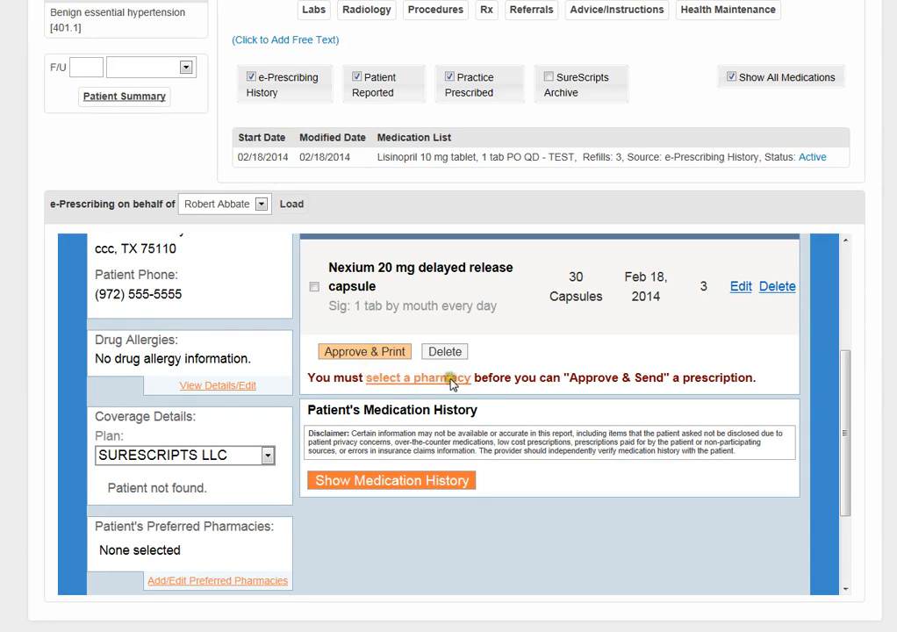
drag(843, 442, 842, 420)
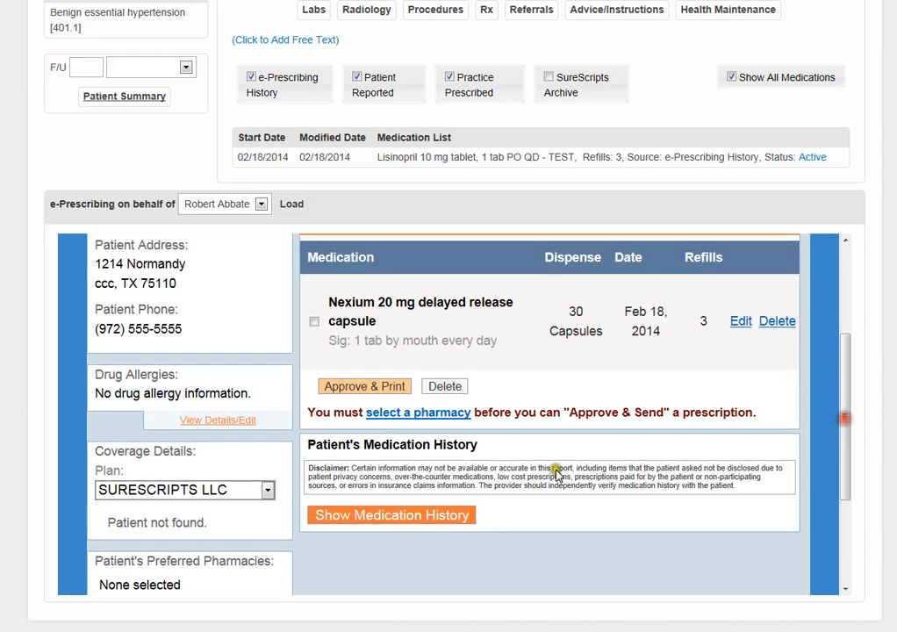
click(416, 413)
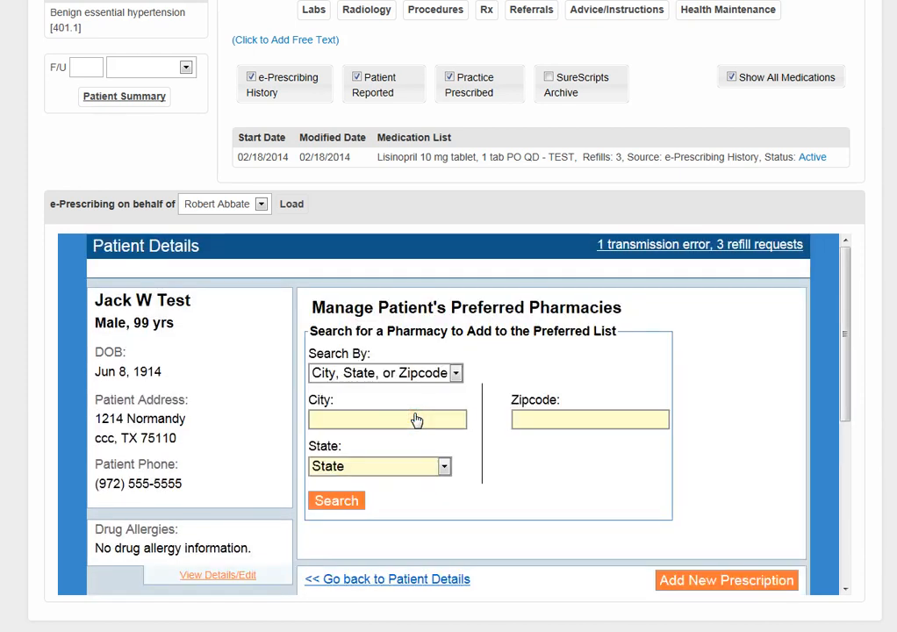
Set the preferred pharmacy search to search by All.
mouse_move(847, 295)
mouse_down()
mouse_move(843, 314)
mouse_move(845, 300)
mouse_up()
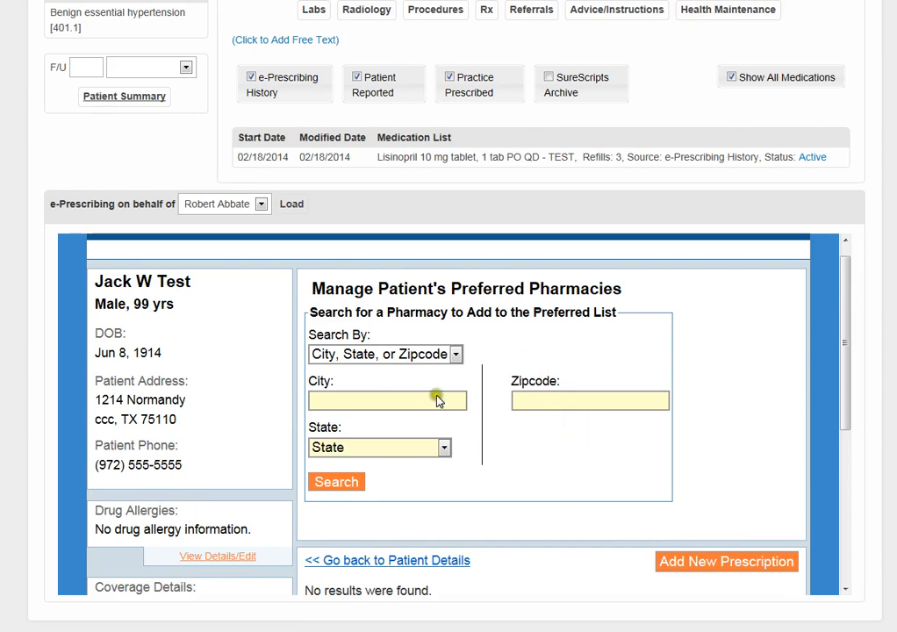
click(408, 362)
click(397, 411)
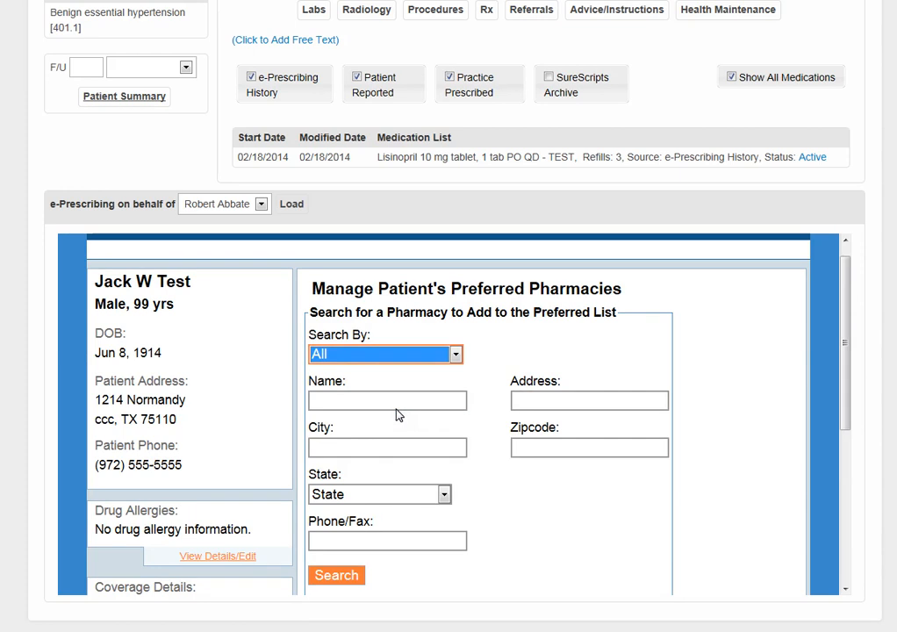
click(427, 352)
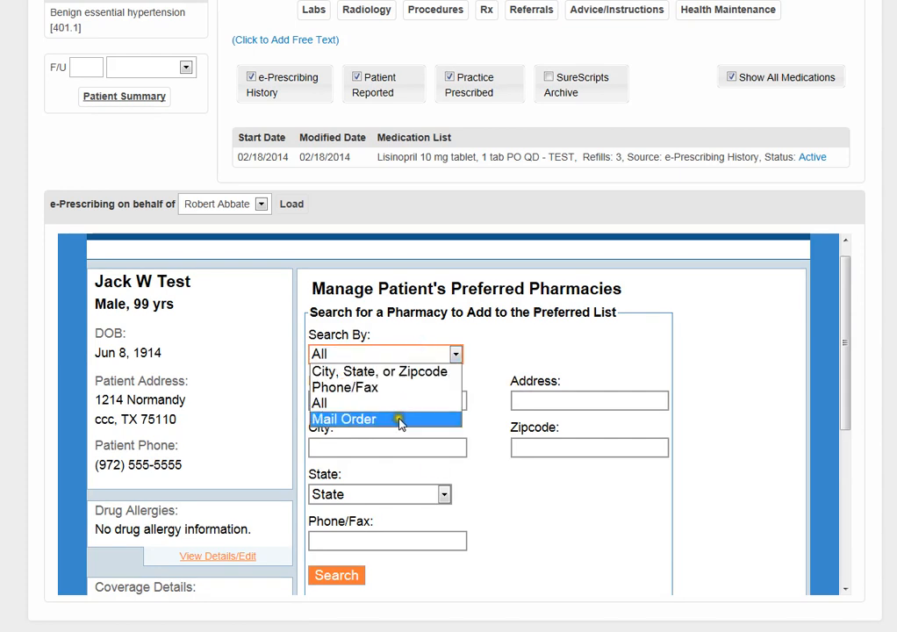
click(393, 403)
Search for pharmacies with the name "walgreens" in zipcode 75234.
click(391, 400)
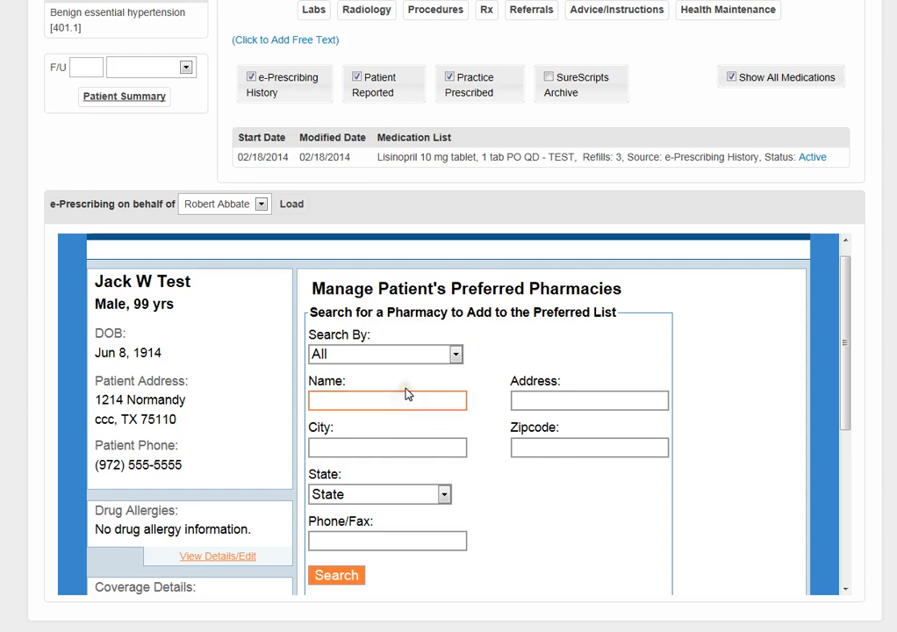
text(wa)
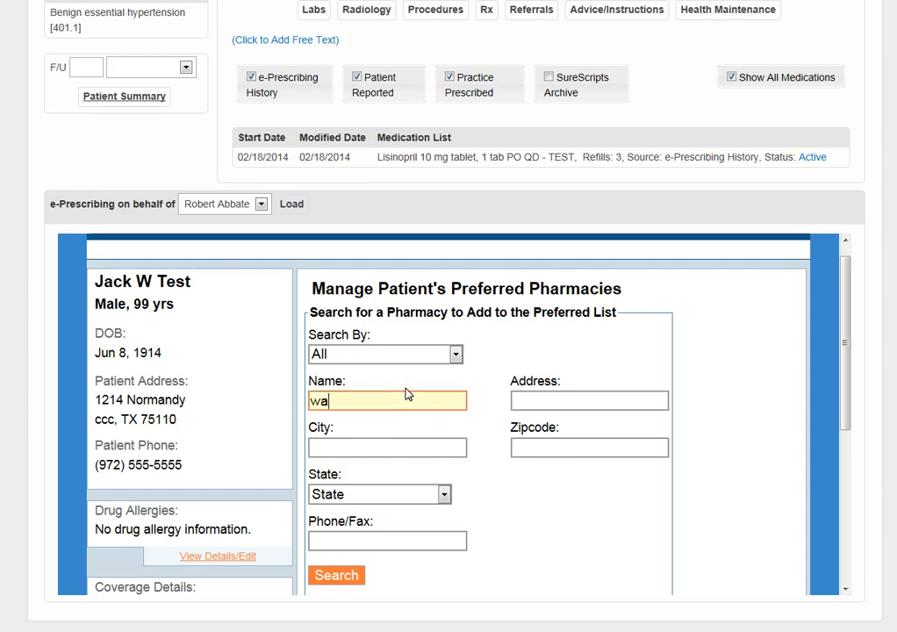
text(lgreens)
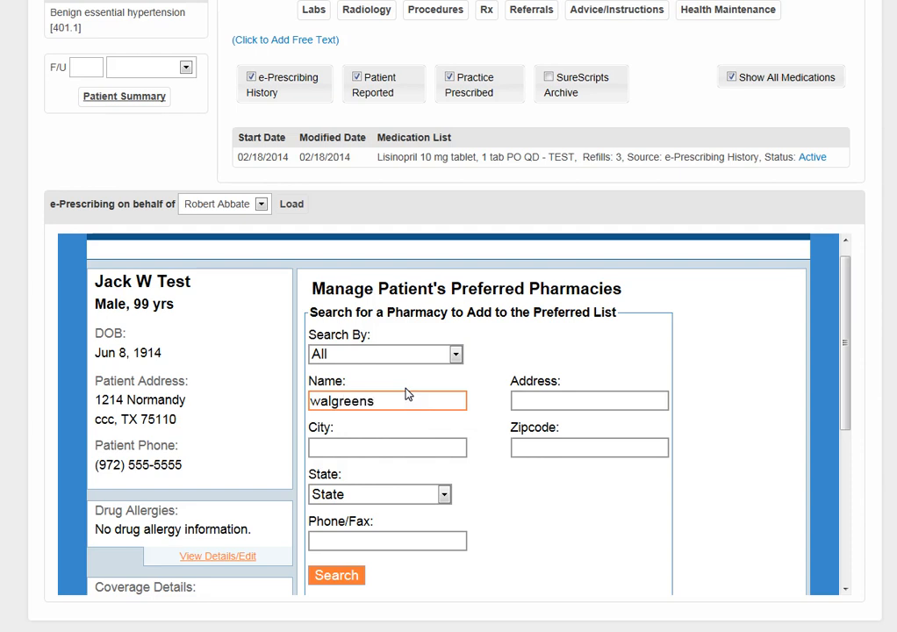
click(583, 447)
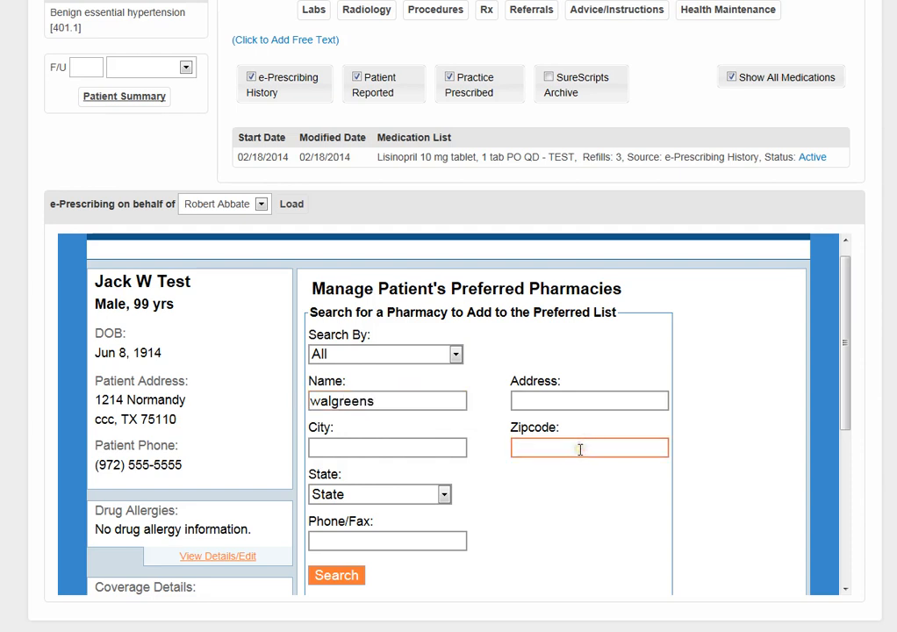
text(75234)
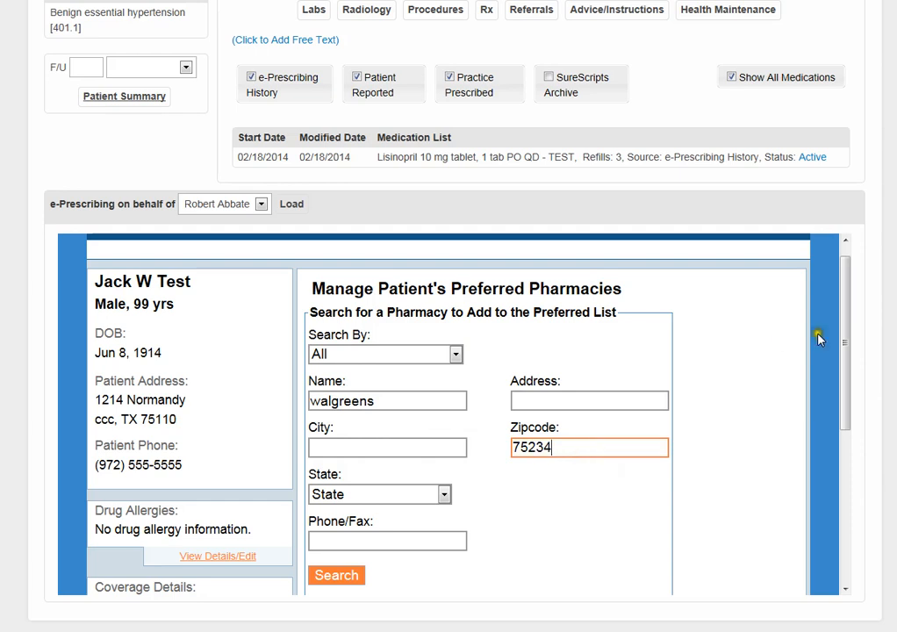
drag(841, 335, 837, 366)
click(336, 496)
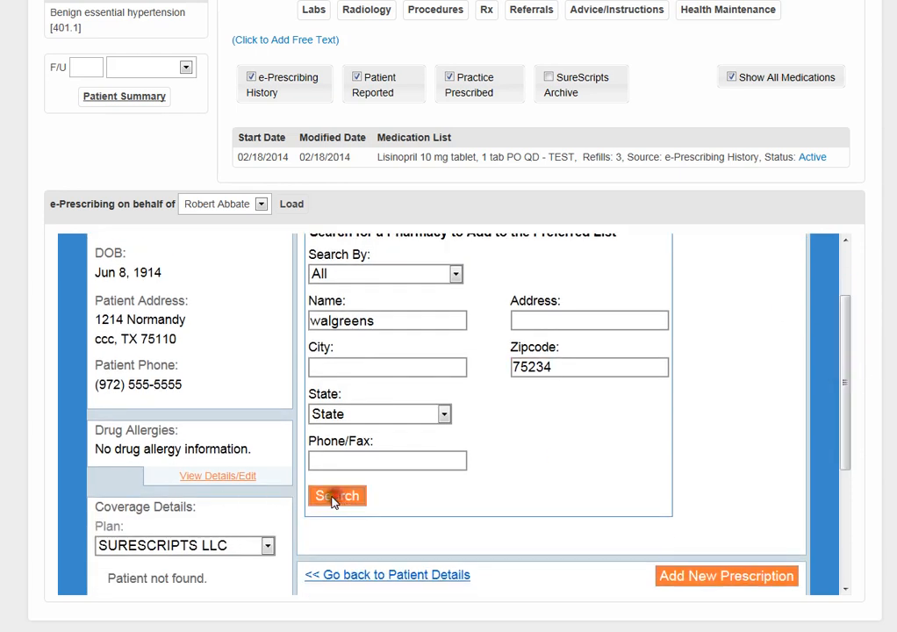
Add Walgreens Drug Store 11401 to the patient's favorite pharmacies and return to the patient details.
drag(847, 281, 848, 304)
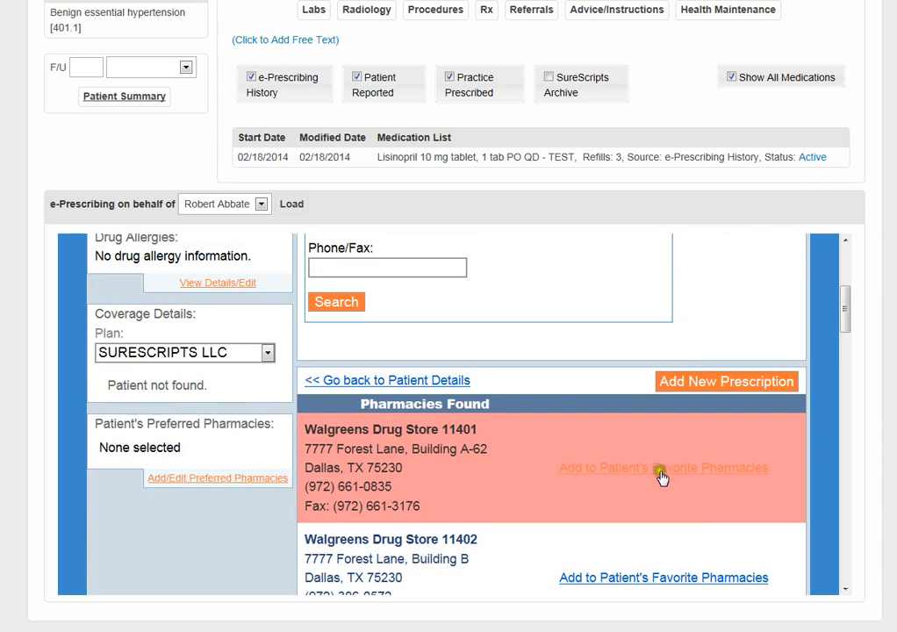
click(662, 472)
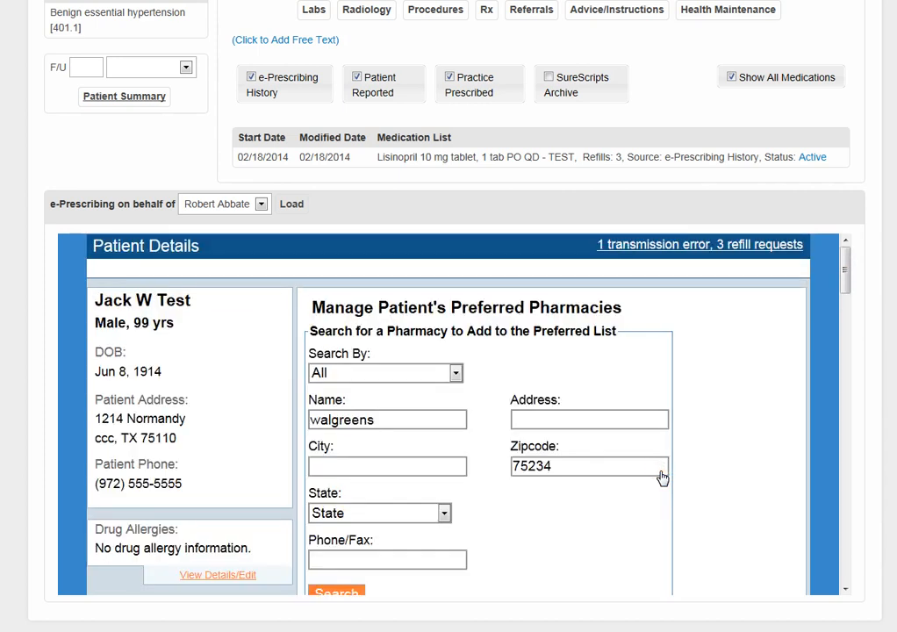
drag(849, 280, 801, 336)
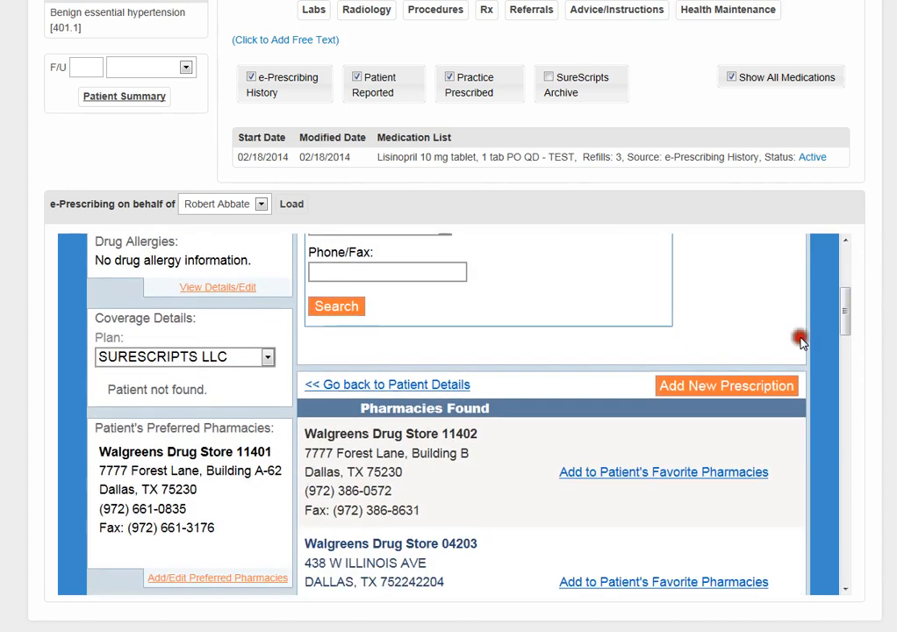
click(386, 386)
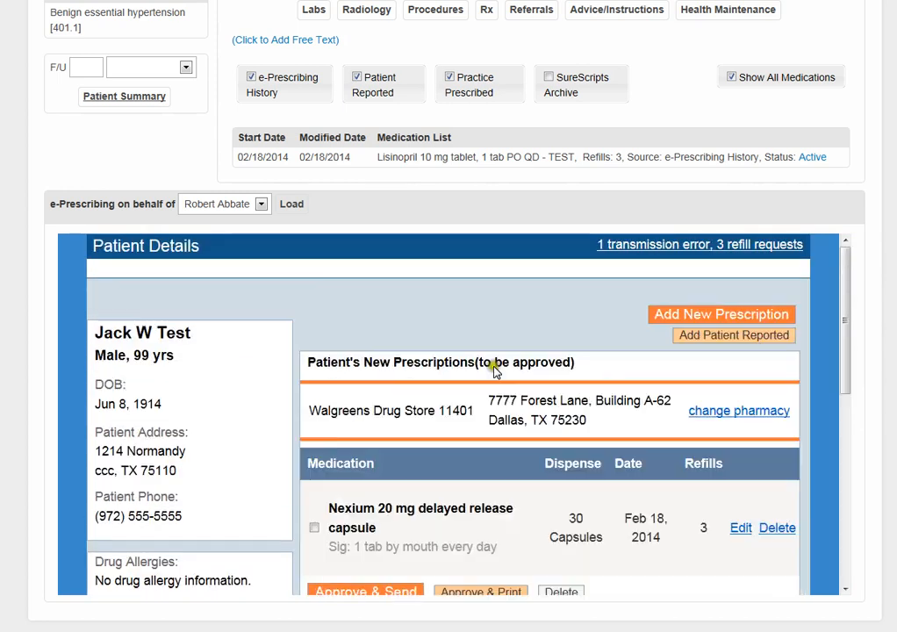
Select the new Nexium 20 mg delayed release capsule prescription, then approve and send it to the pharmacy.
drag(842, 286, 841, 346)
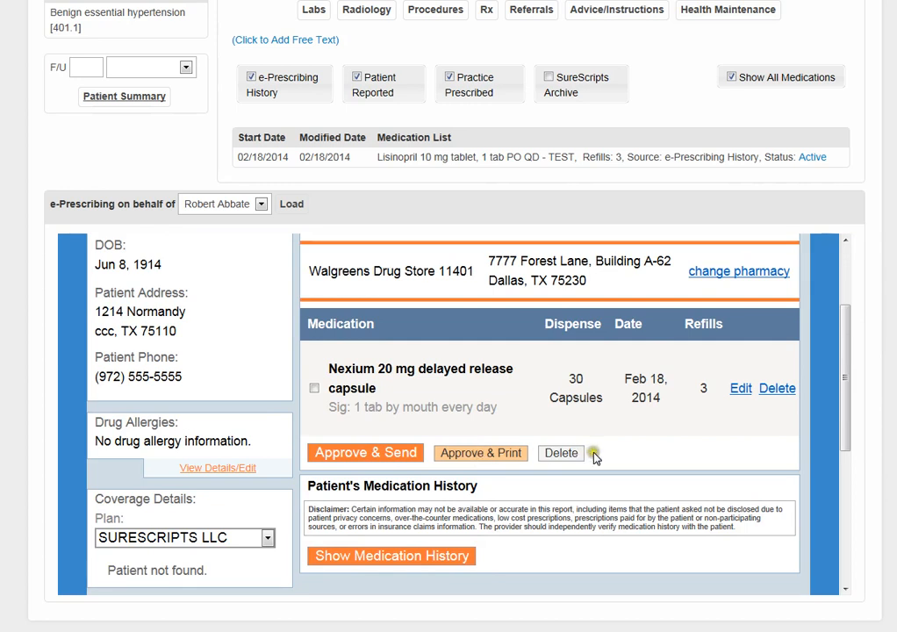
mouse_move(842, 426)
mouse_down()
mouse_move(843, 374)
mouse_move(827, 427)
mouse_up()
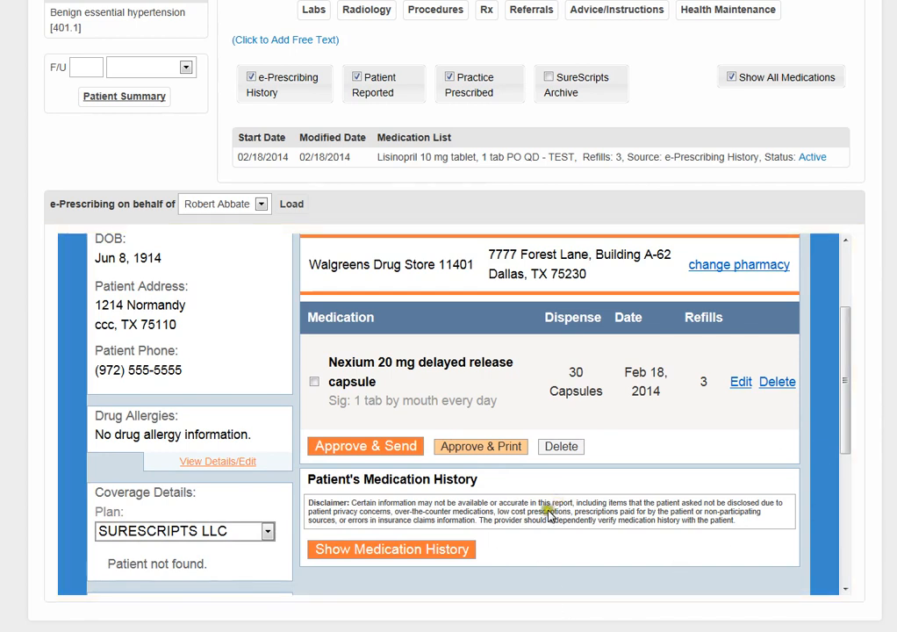
click(315, 384)
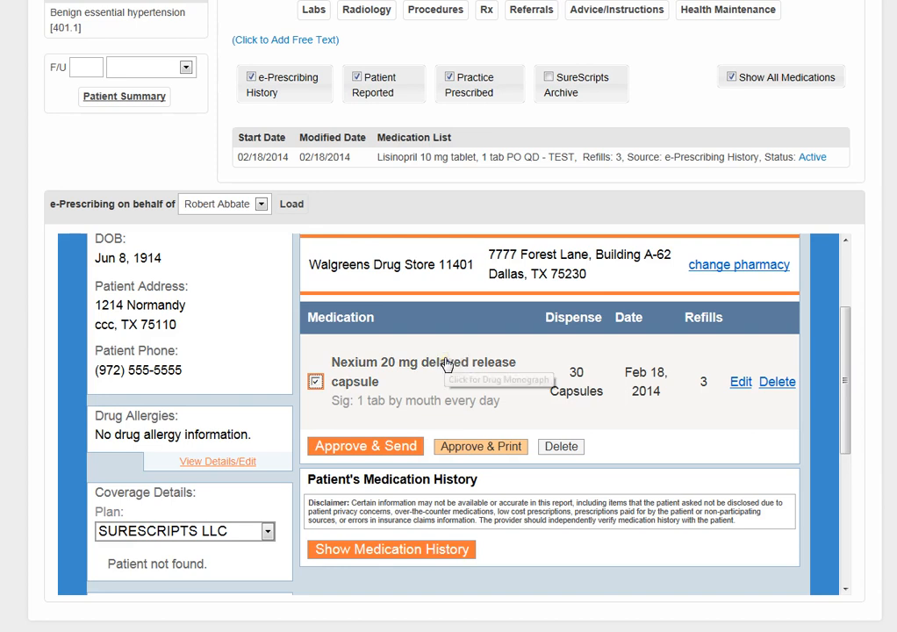
click(743, 385)
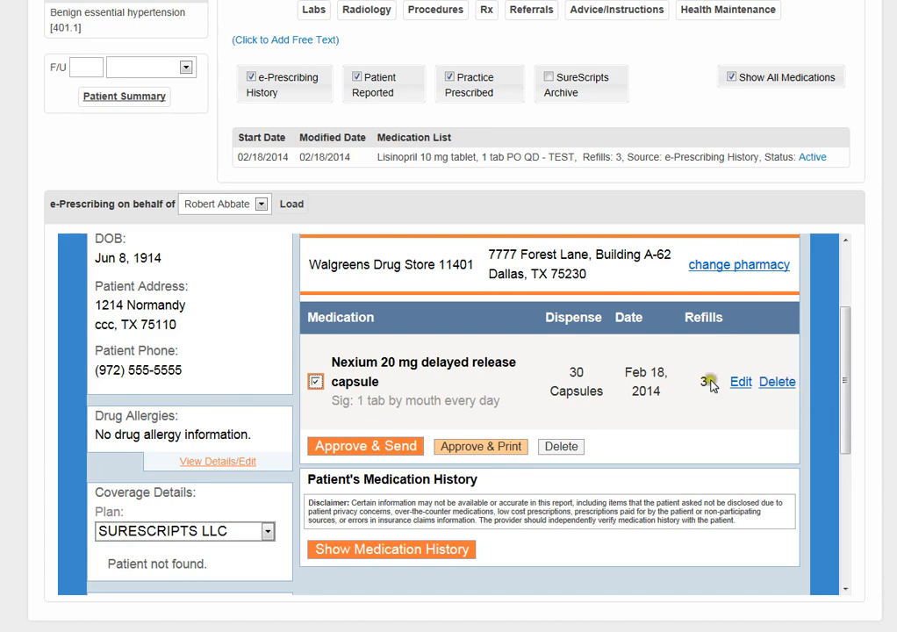
click(347, 448)
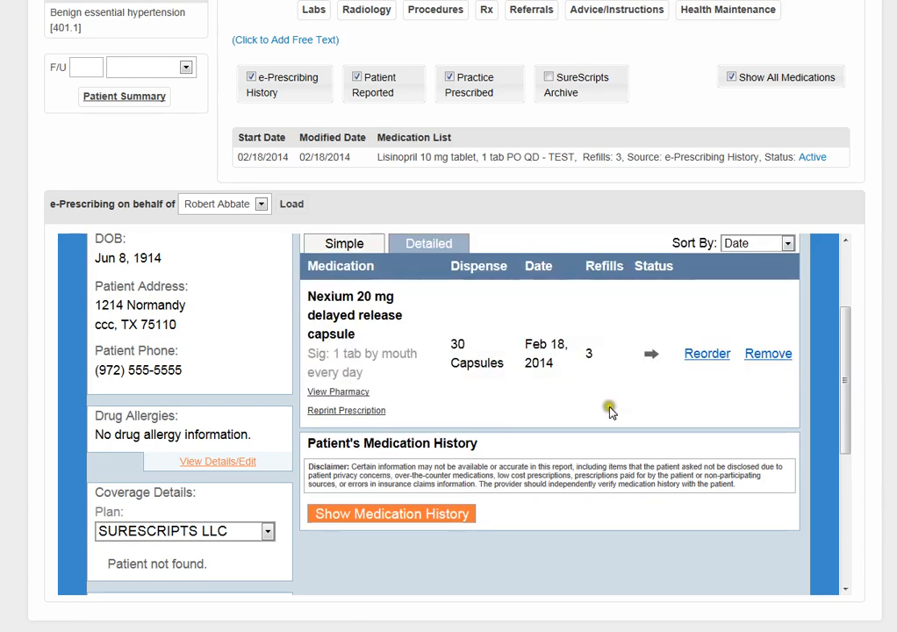
Open the scheduled patient's chart from the dashboard and show the medication list in the medical information.
mouse_move(654, 363)
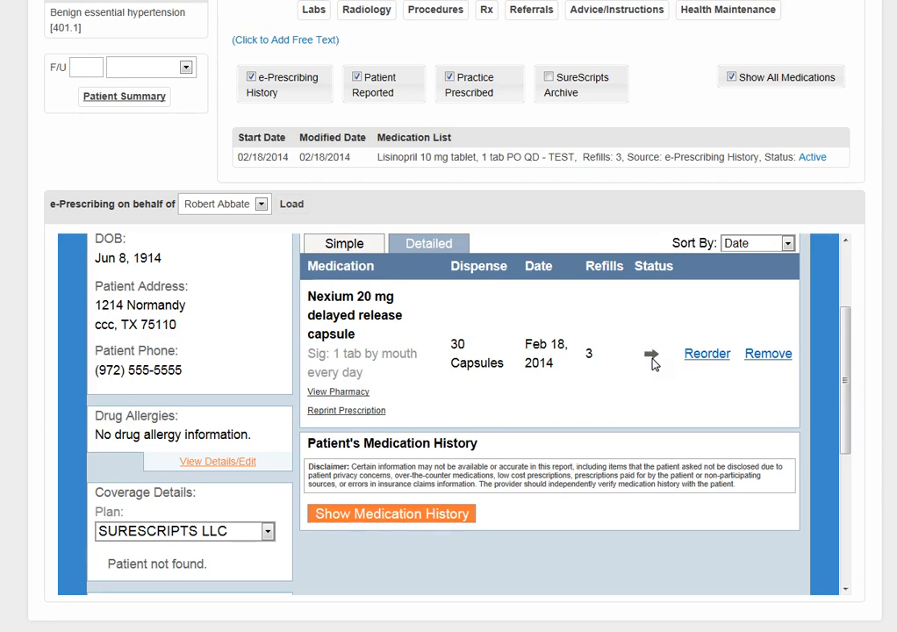
drag(847, 424, 852, 350)
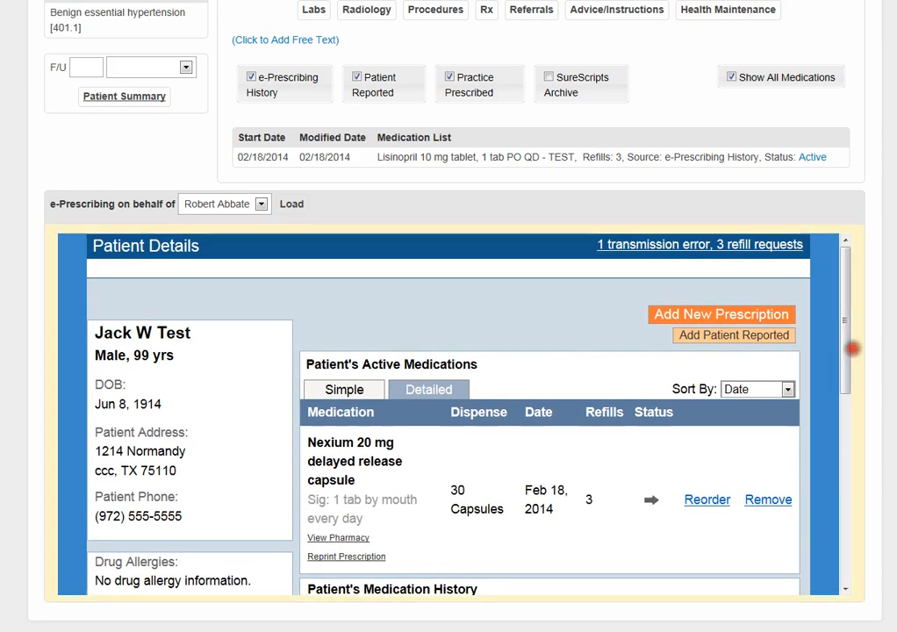
scroll(449, 316, up, 3)
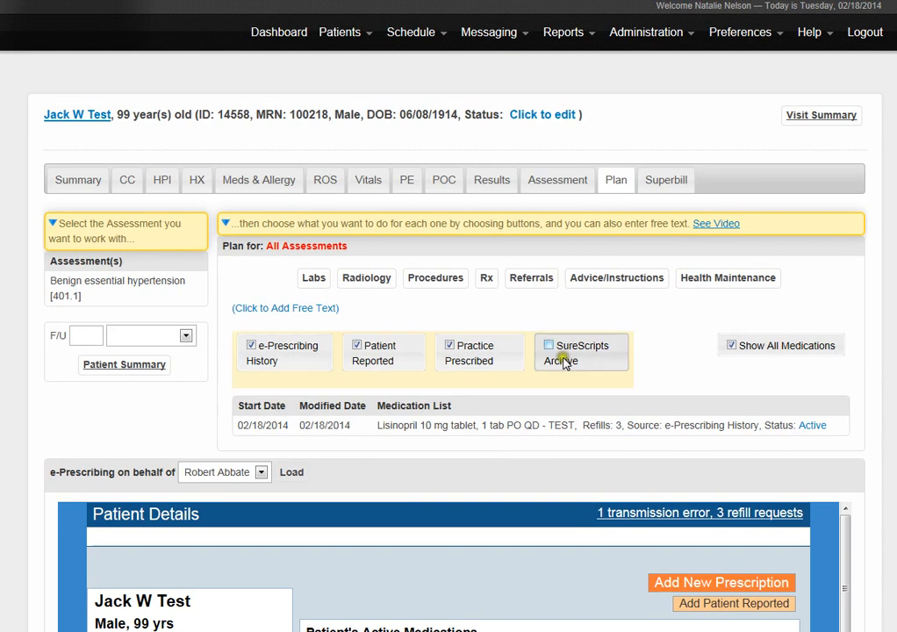
click(282, 34)
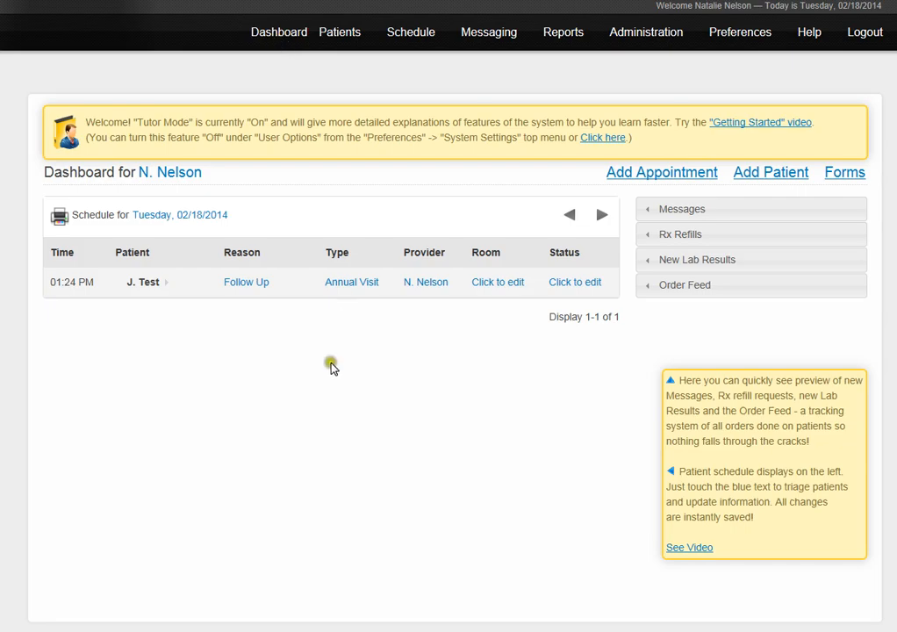
click(147, 285)
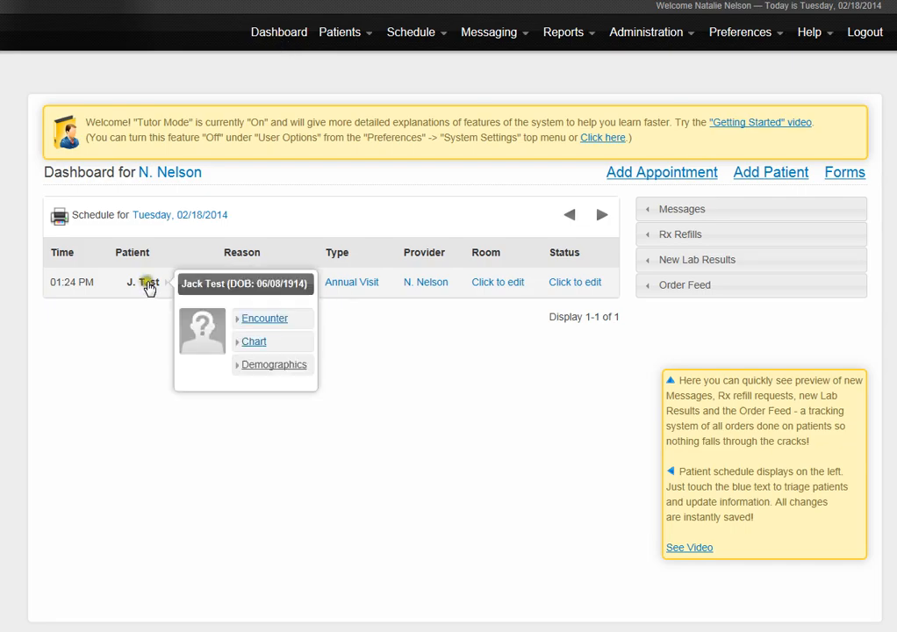
click(254, 343)
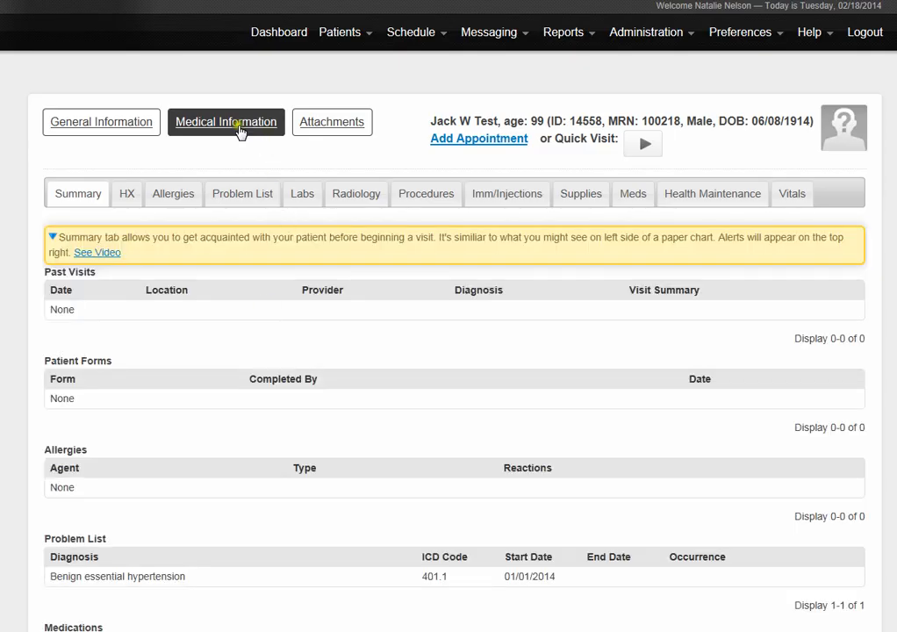
click(241, 124)
click(636, 195)
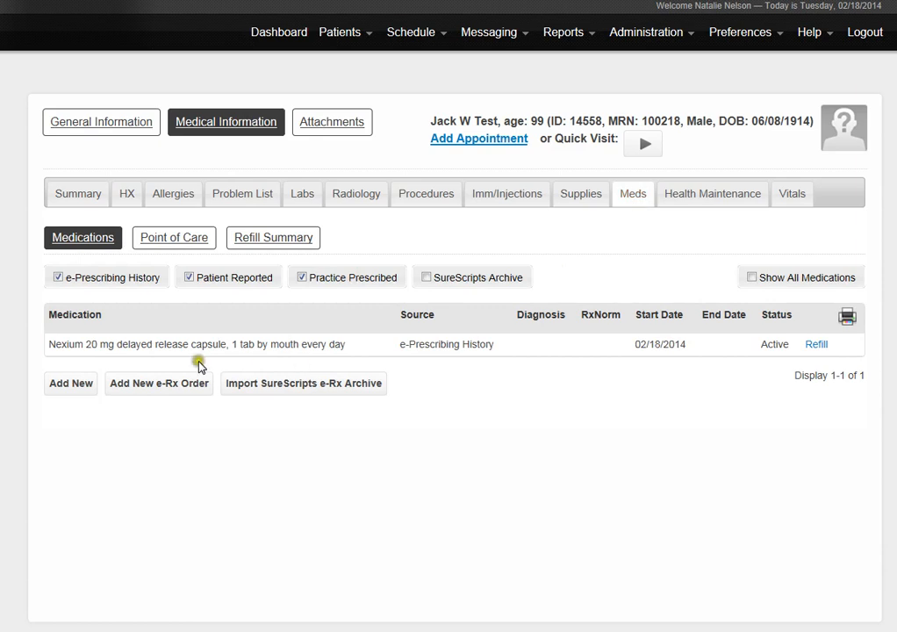
Start a new e-Rx order from the chart's medication list, continuing with the preselected prescribing provider.
click(171, 392)
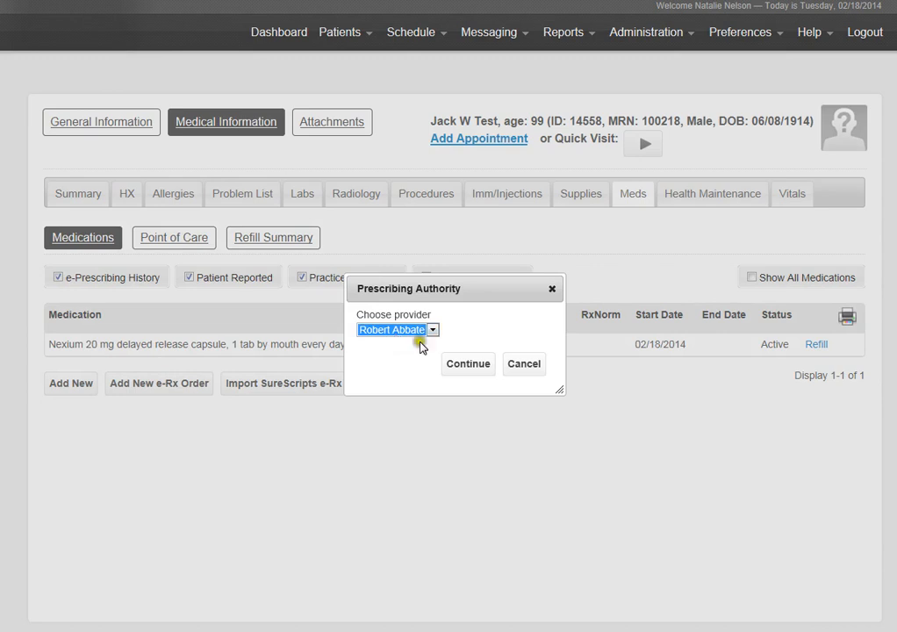
click(473, 367)
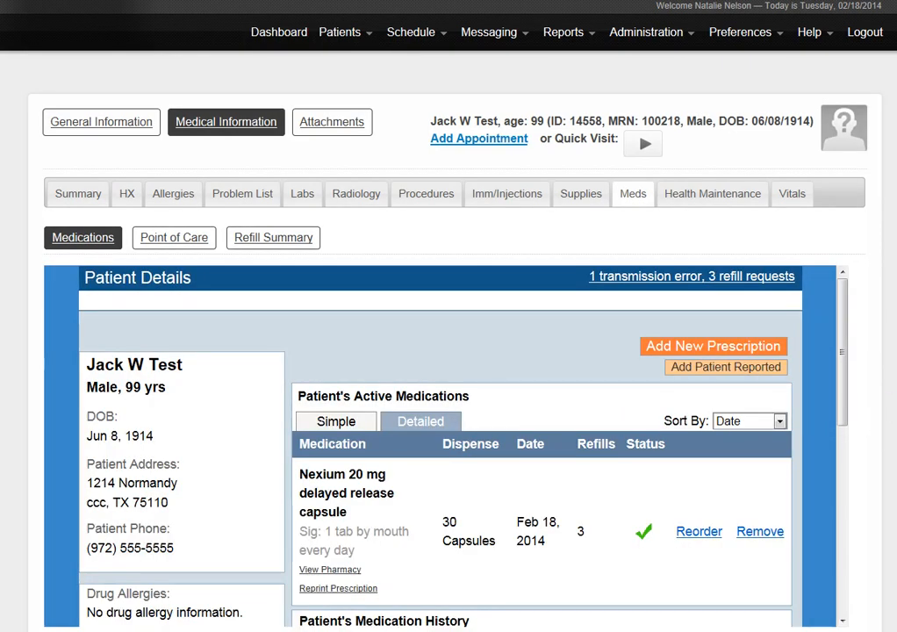
scroll(449, 316, down, 2)
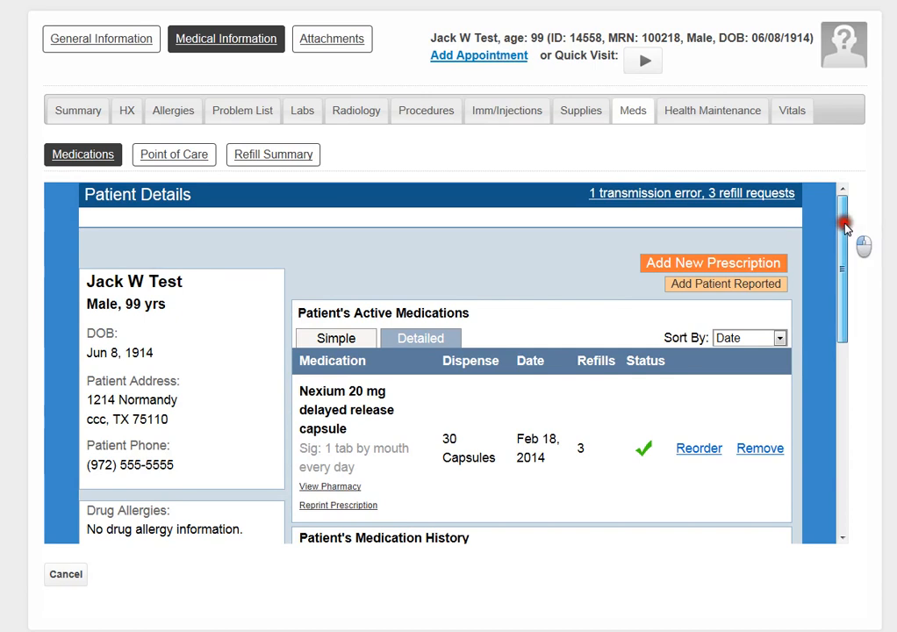
scroll(801, 246, down, 1)
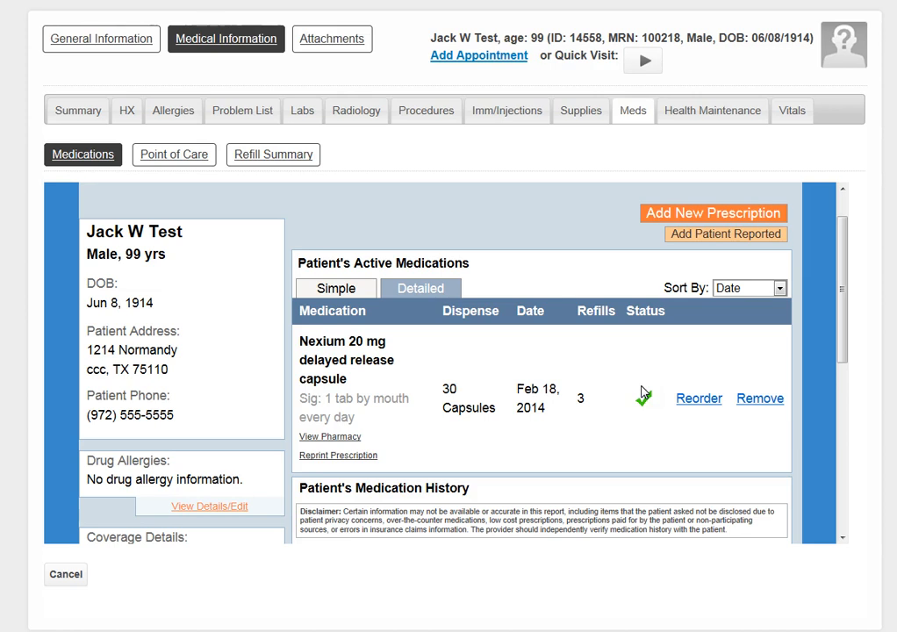
Reorder the active Nexium 20 mg prescription and select the new order for approval.
click(698, 402)
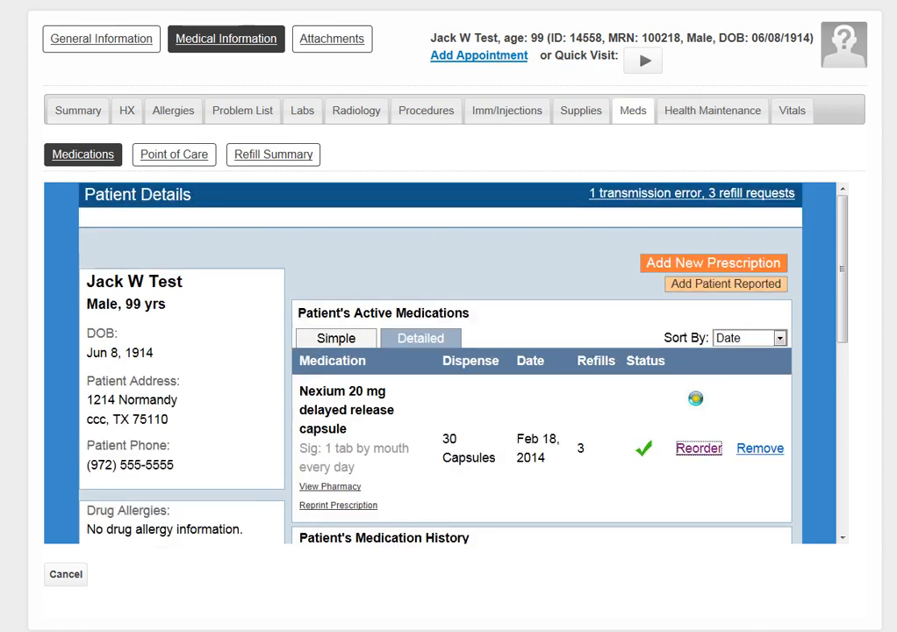
drag(841, 274, 814, 332)
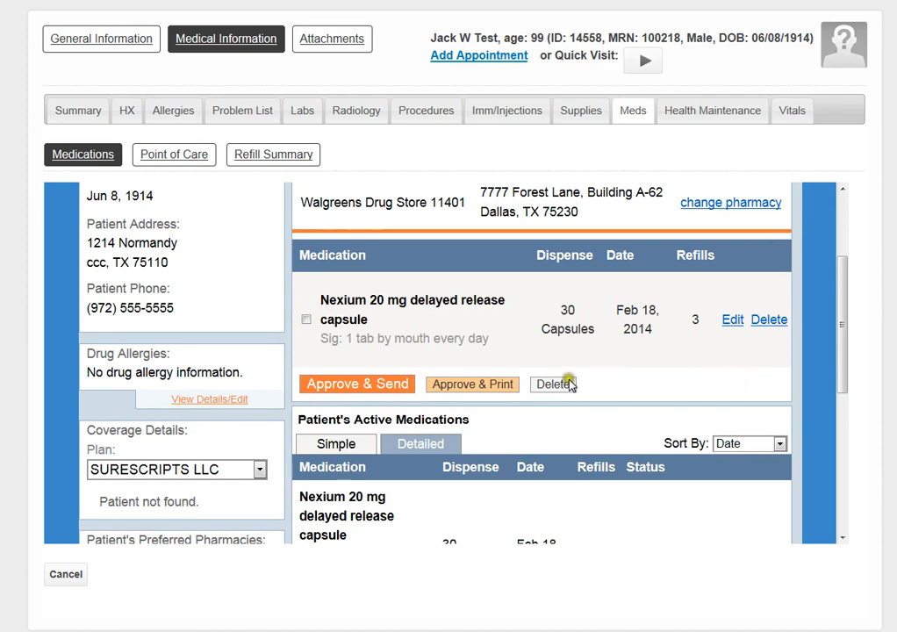
click(306, 320)
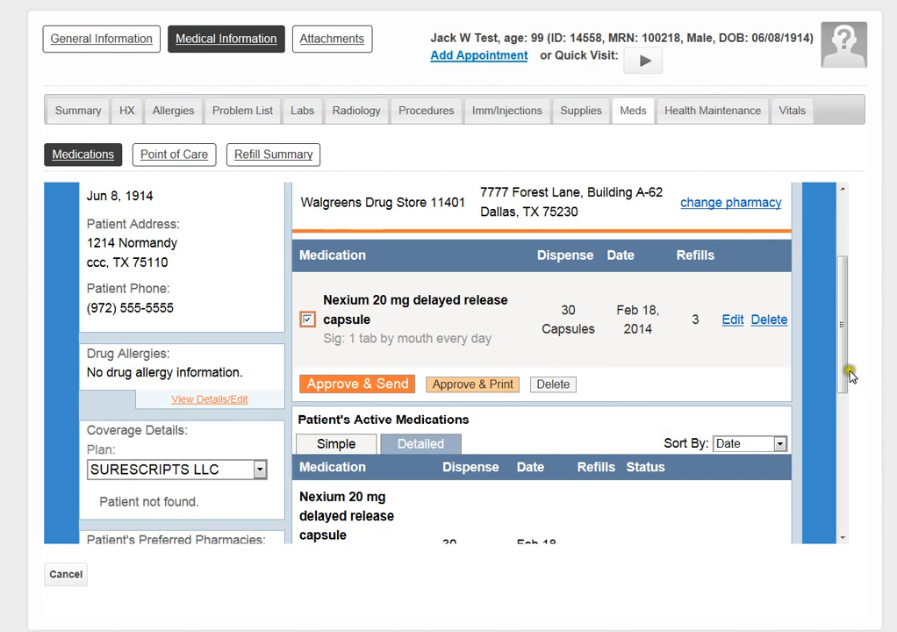
Return to the dashboard and display the list of Rx refill requests.
drag(843, 386, 840, 332)
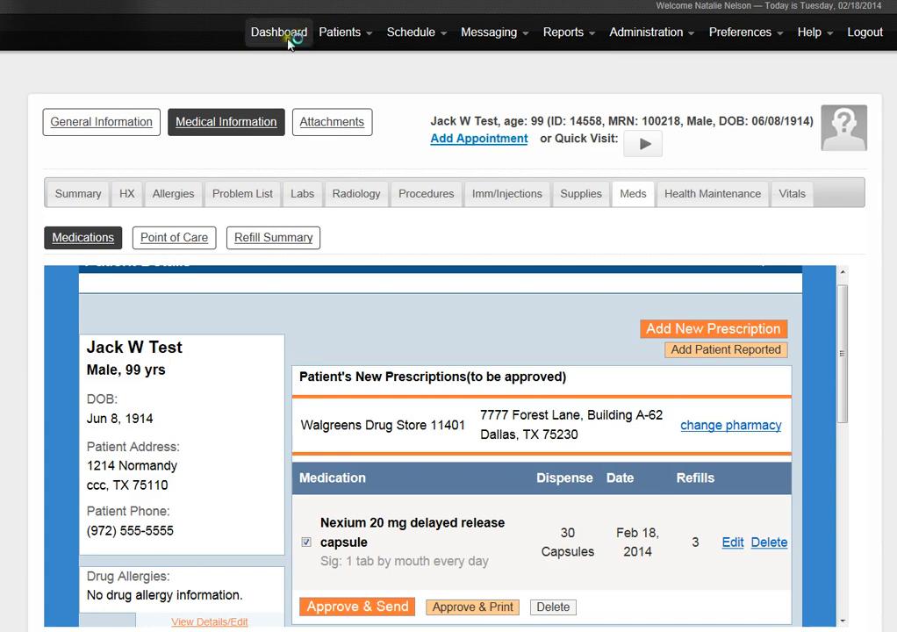
click(294, 36)
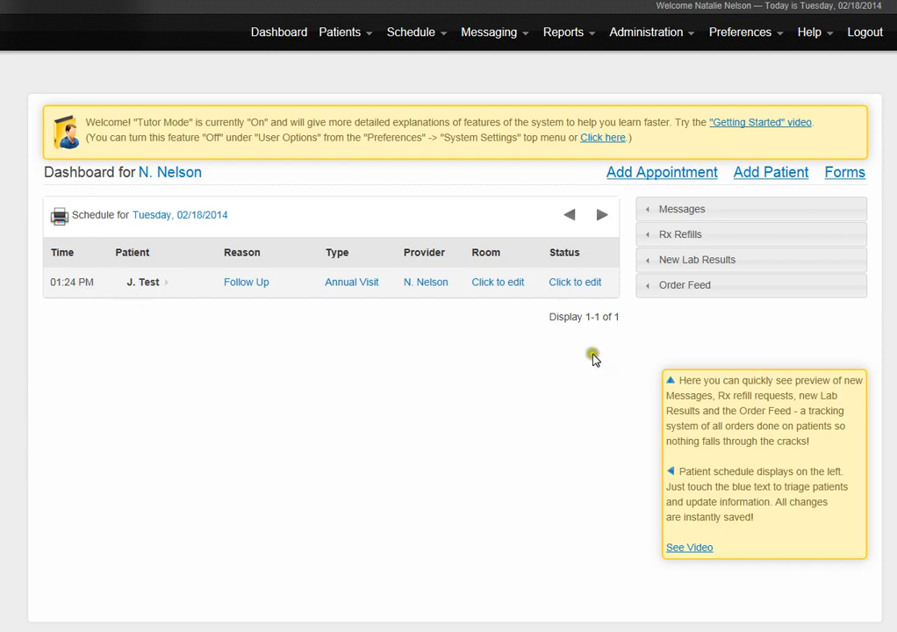
click(643, 283)
click(663, 235)
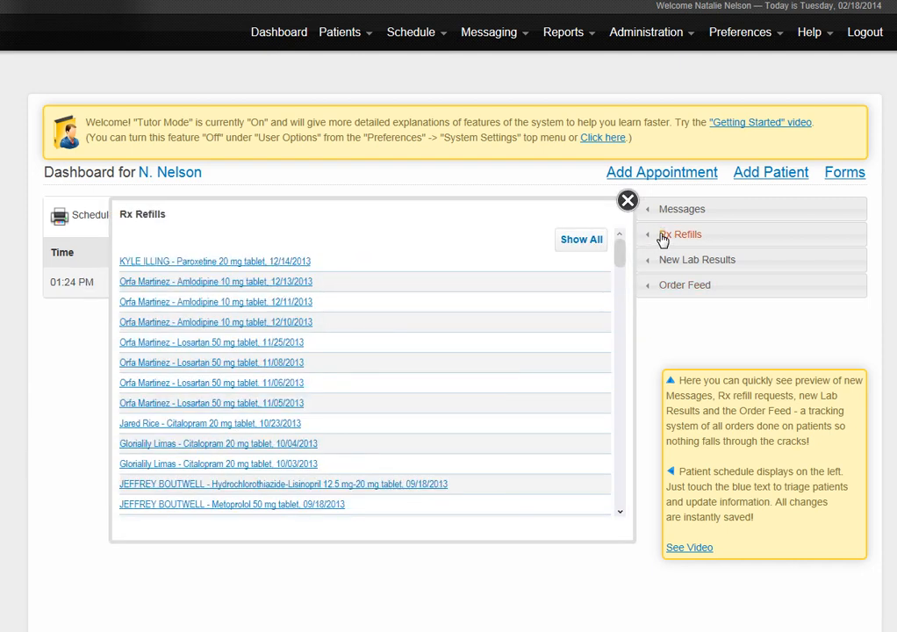
Open the Paroxetine 20 mg tablet refill request dated 12/14/2013 from the dashboard's Rx refills list.
click(338, 35)
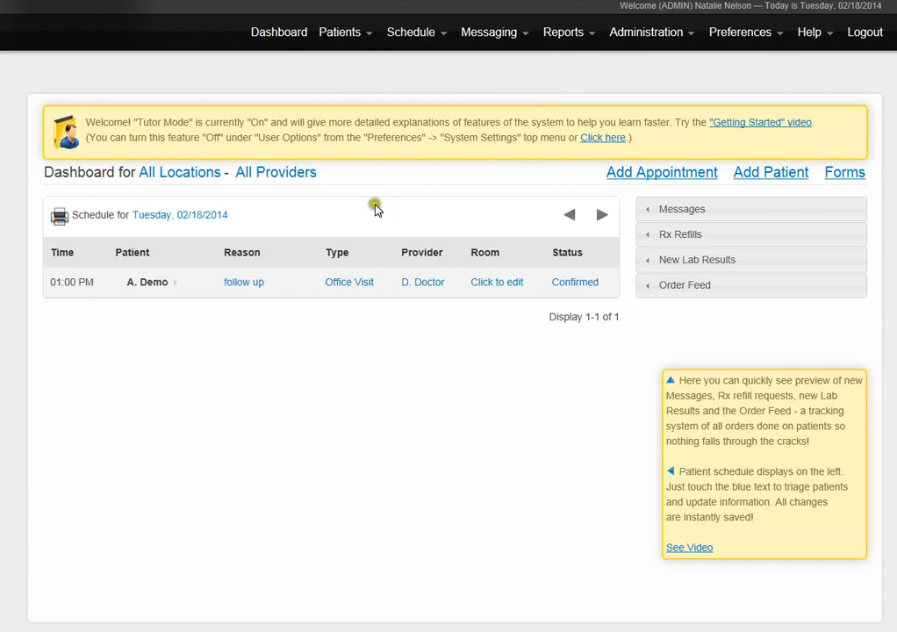
click(676, 236)
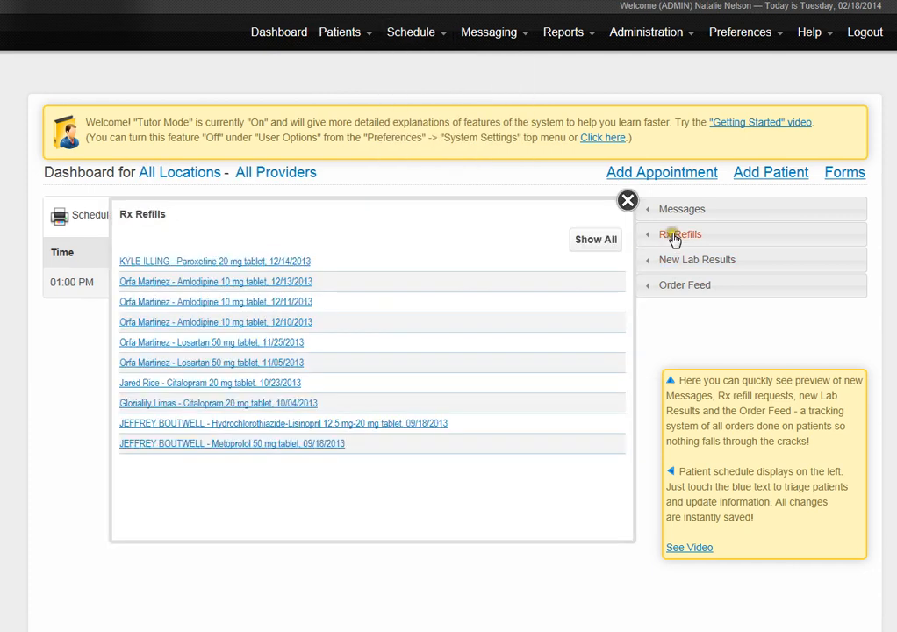
click(219, 268)
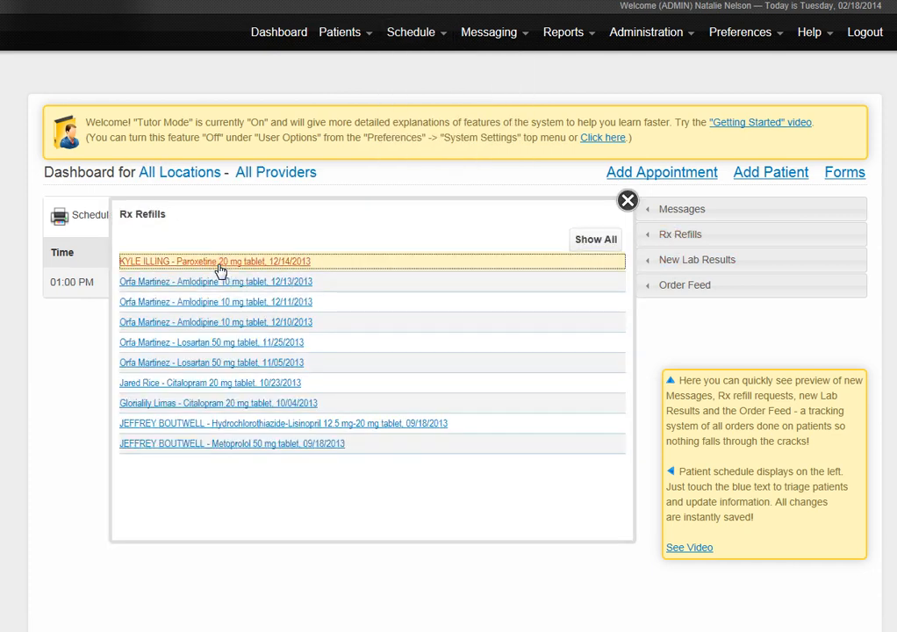
click(218, 266)
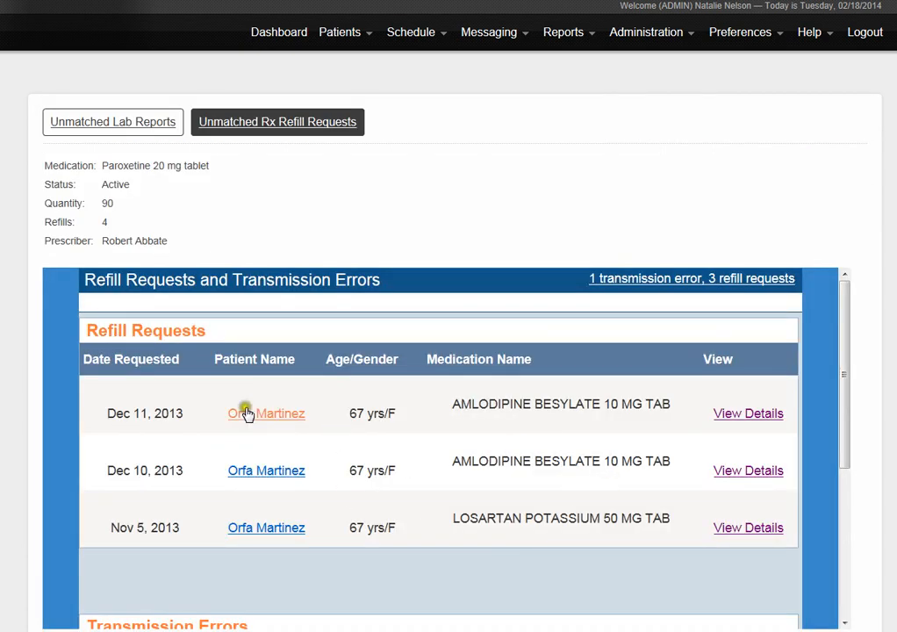
Open the patient details for the amlodipine besylate 10 mg refill request dated Dec 11, 2013.
click(744, 418)
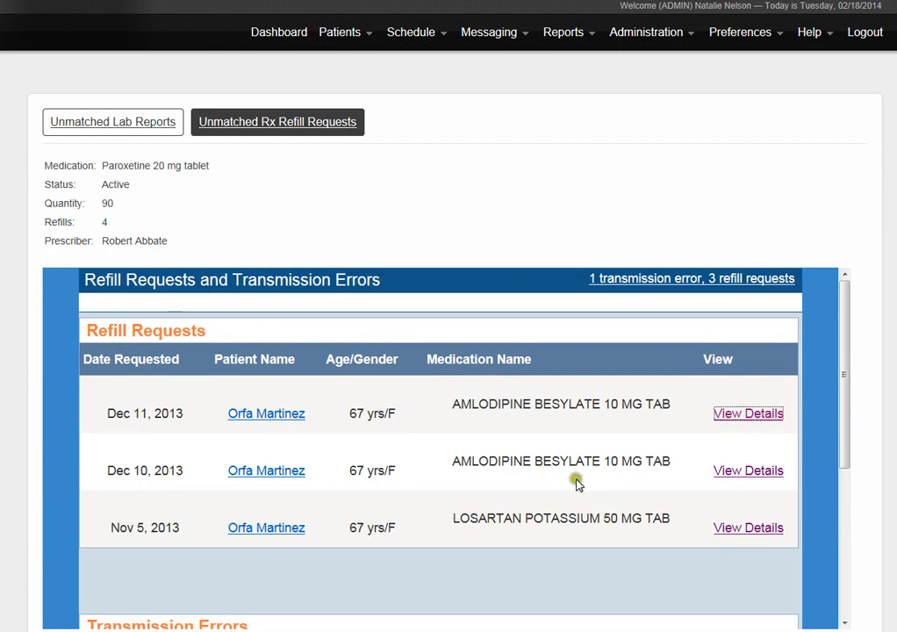
click(742, 413)
mouse_move(842, 295)
mouse_down()
mouse_move(841, 308)
mouse_move(839, 289)
mouse_up()
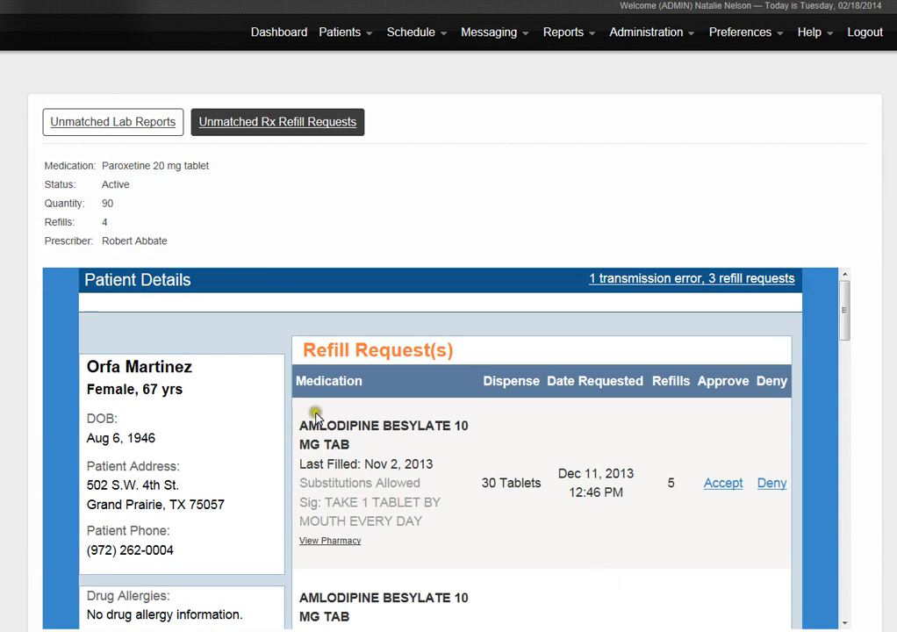
Approve the Dec 11, 2013 amlodipine besylate 10 mg request with Fill (+ 3 refills) and no comment, and check the active medications list.
click(725, 483)
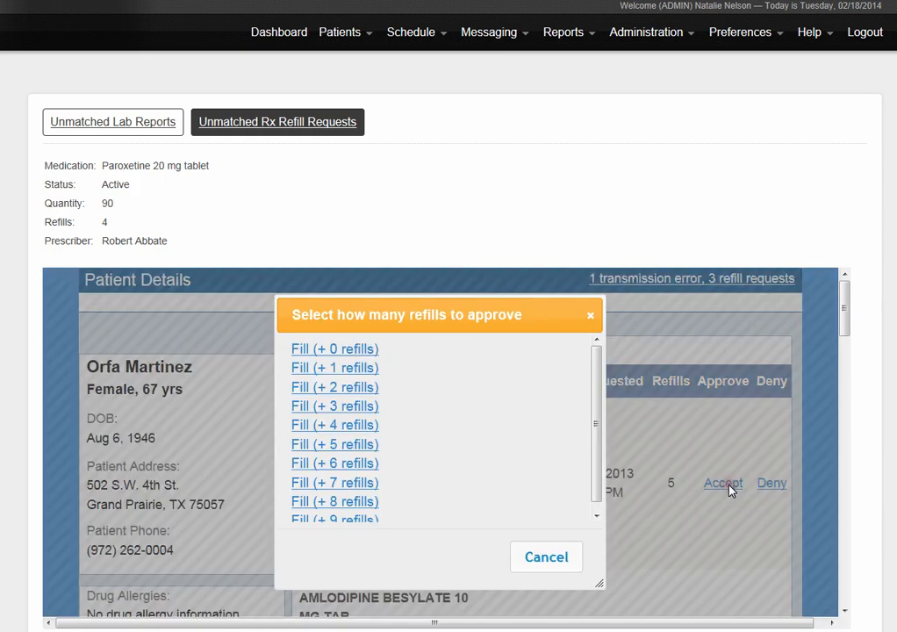
click(334, 410)
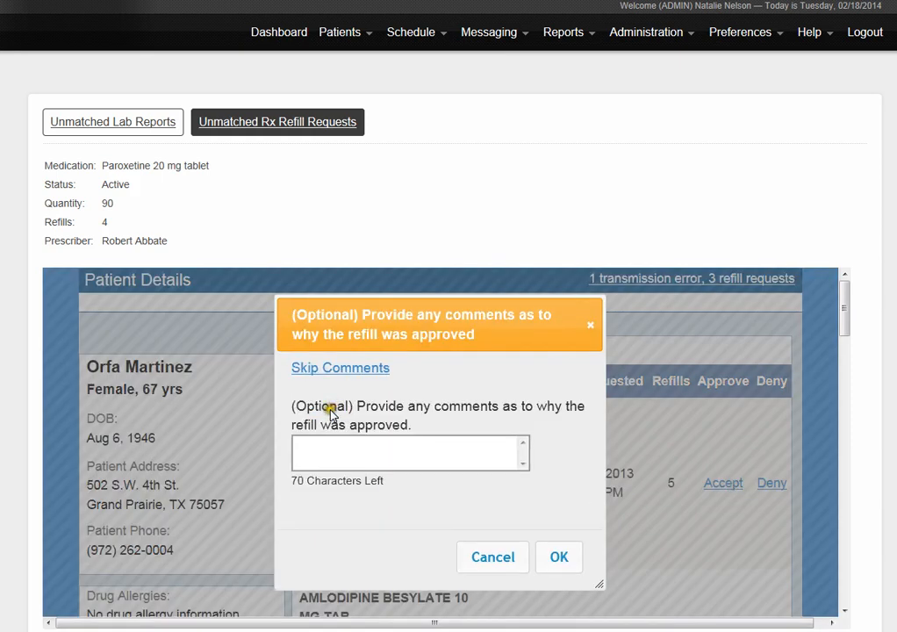
click(327, 452)
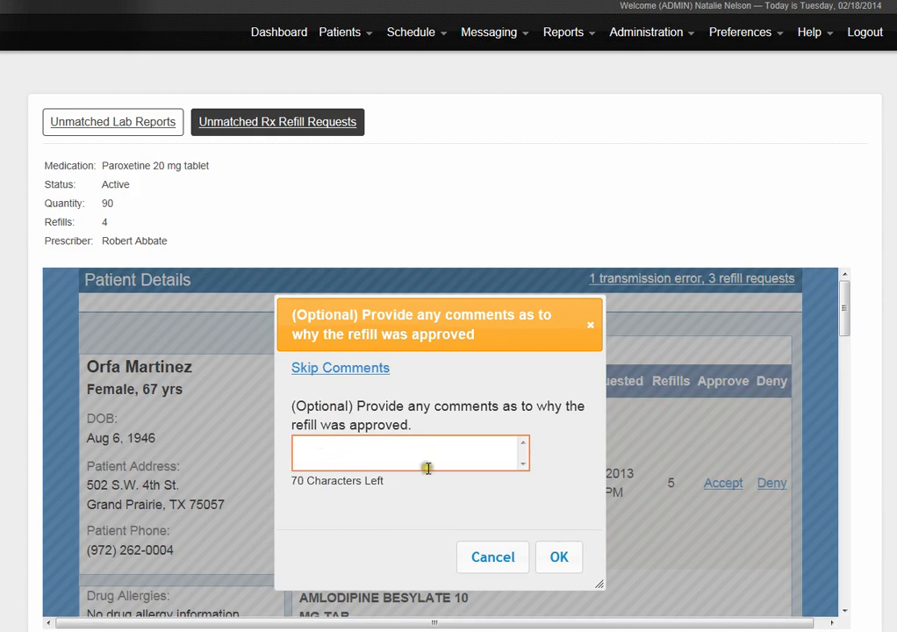
click(560, 555)
drag(843, 305, 850, 419)
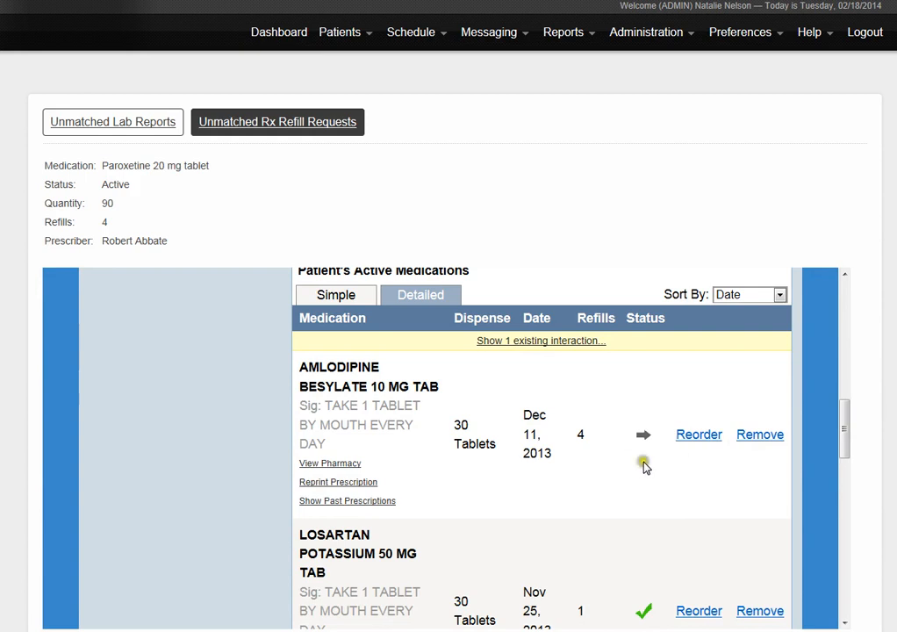
Deny the Dec 10, 2013 amlodipine besylate 10 mg refill request with a denial reason and no comment, and check the active medications list.
drag(845, 460, 847, 341)
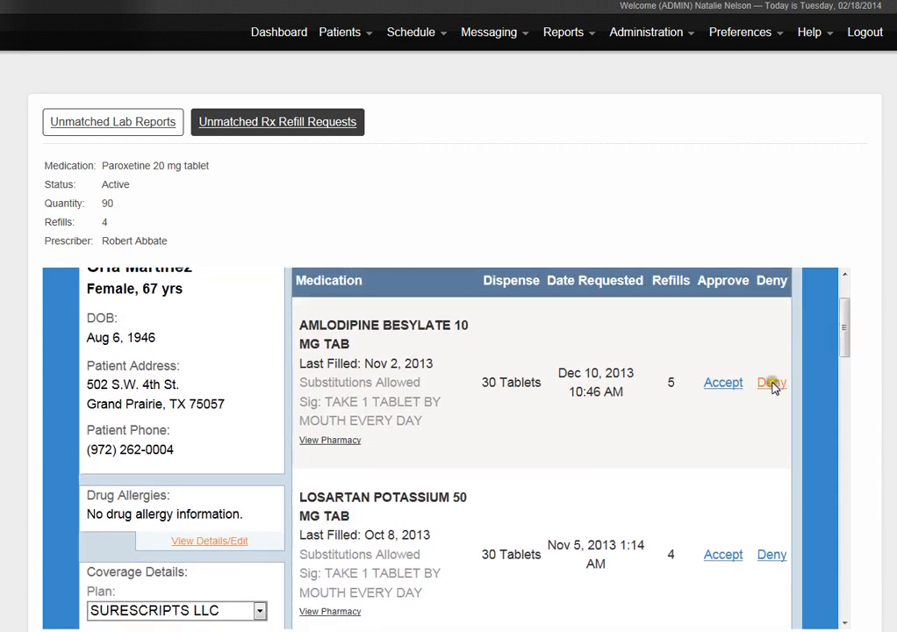
click(772, 384)
mouse_move(593, 364)
mouse_down()
mouse_move(599, 422)
mouse_move(599, 366)
mouse_move(611, 362)
mouse_up()
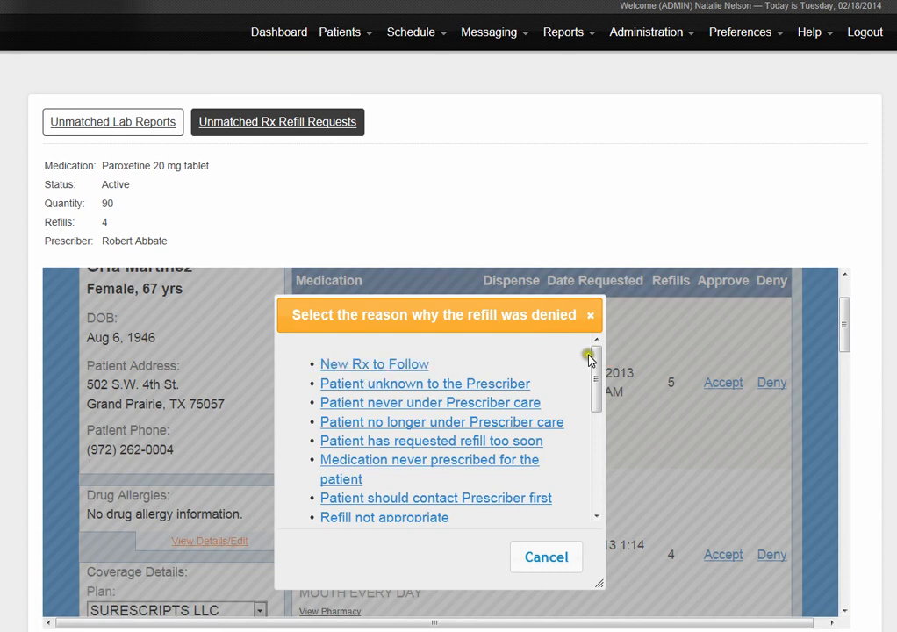
drag(596, 364, 591, 439)
click(384, 468)
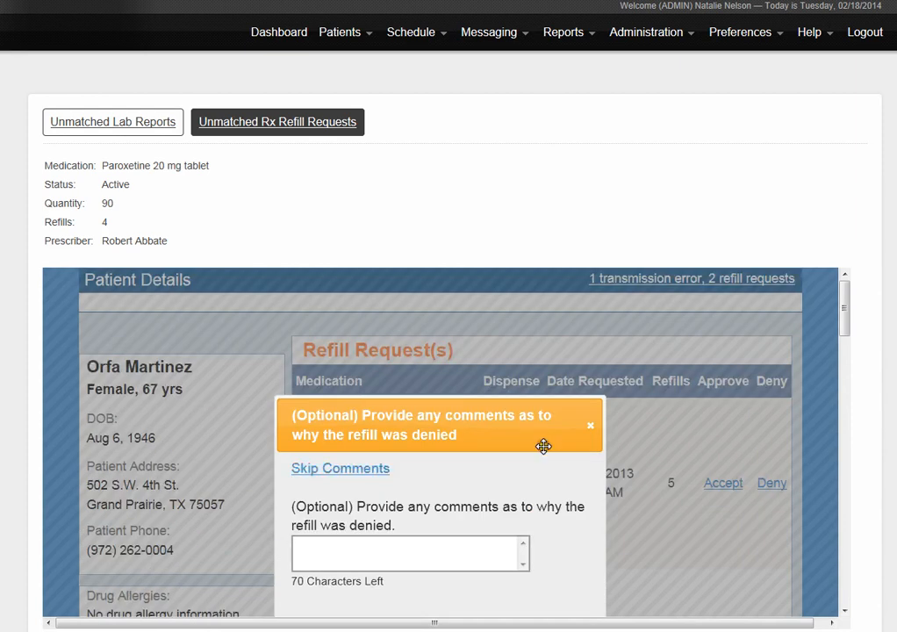
click(396, 546)
drag(837, 306, 839, 336)
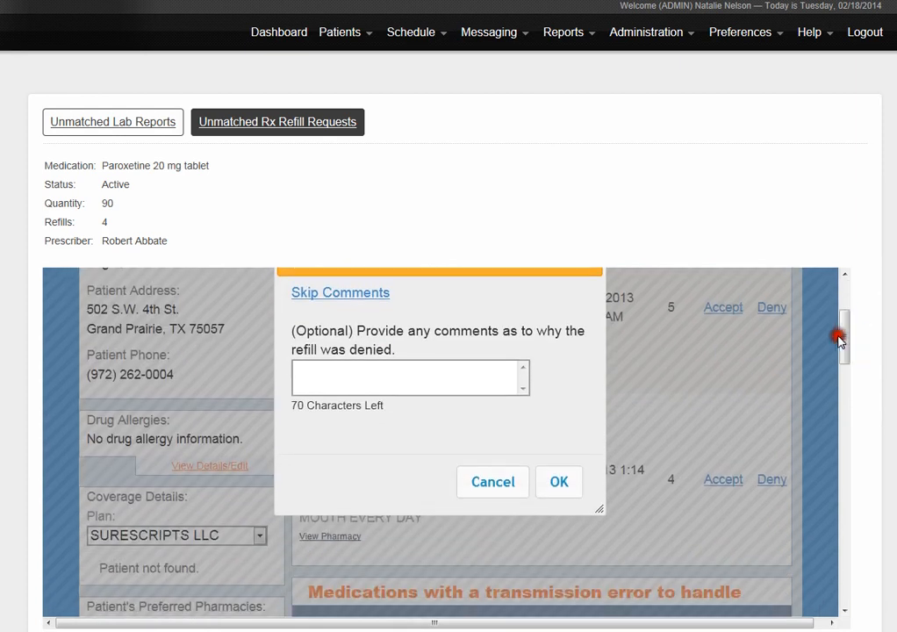
click(559, 484)
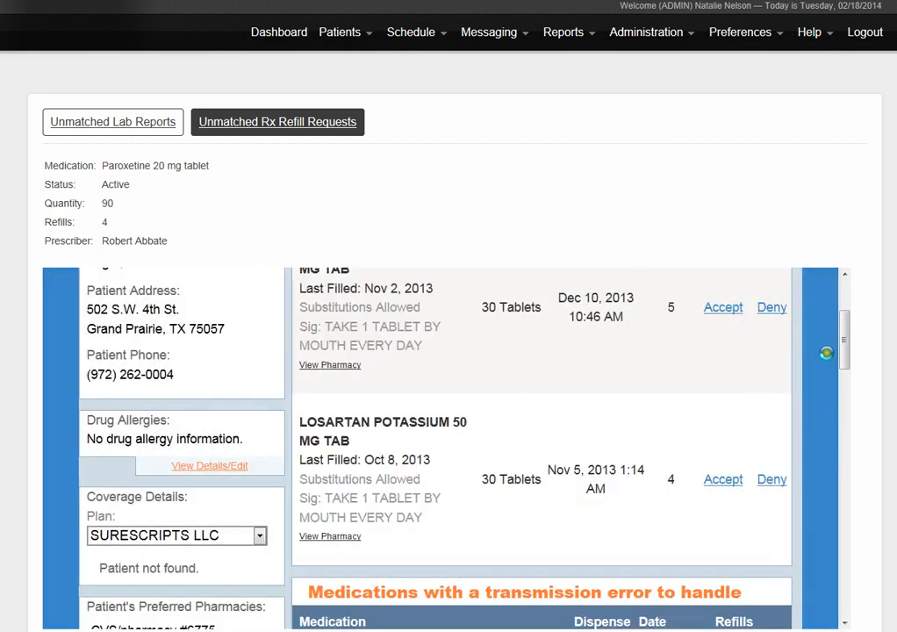
drag(849, 339, 840, 418)
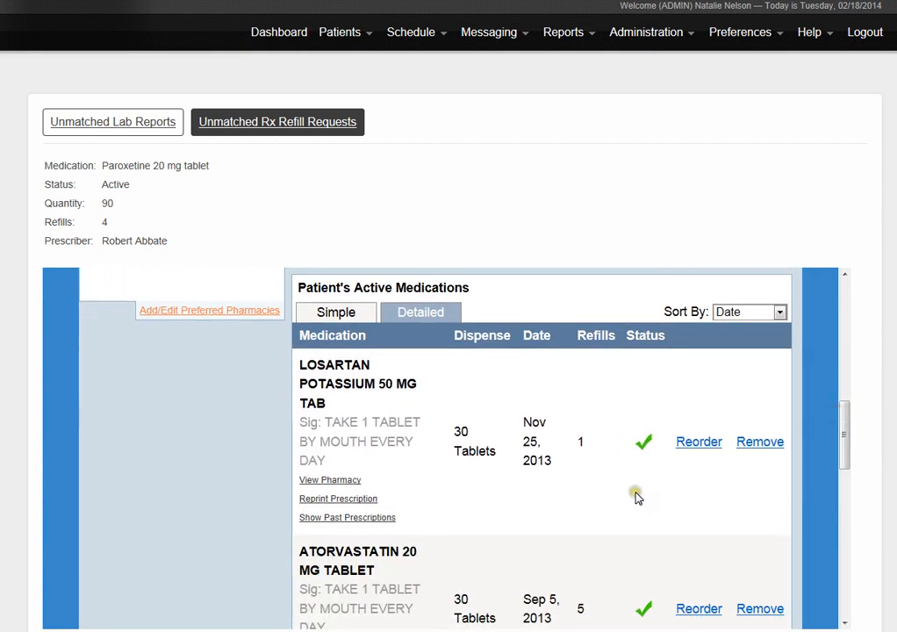
click(581, 542)
click(862, 442)
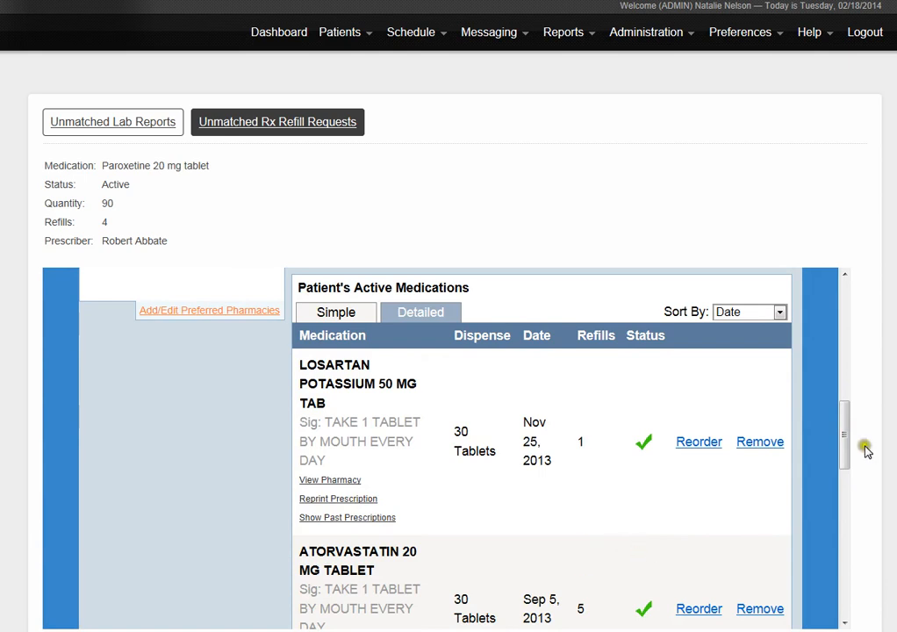